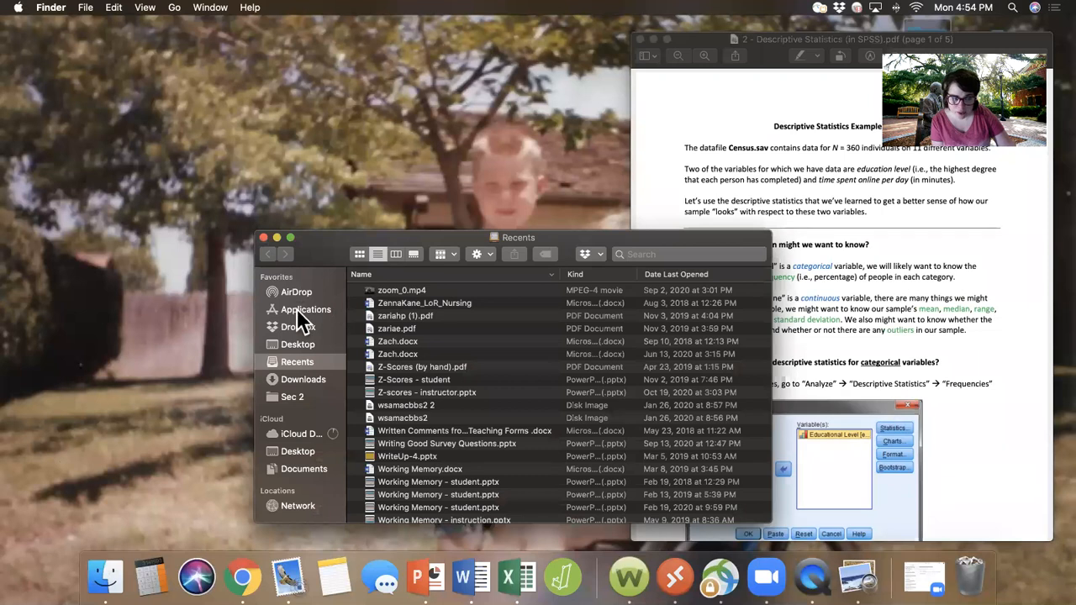
Step: Launch SPSS Statistics from the IBM SPSS Statistics 27 folder in Applications
scroll(404, 461, down, 5)
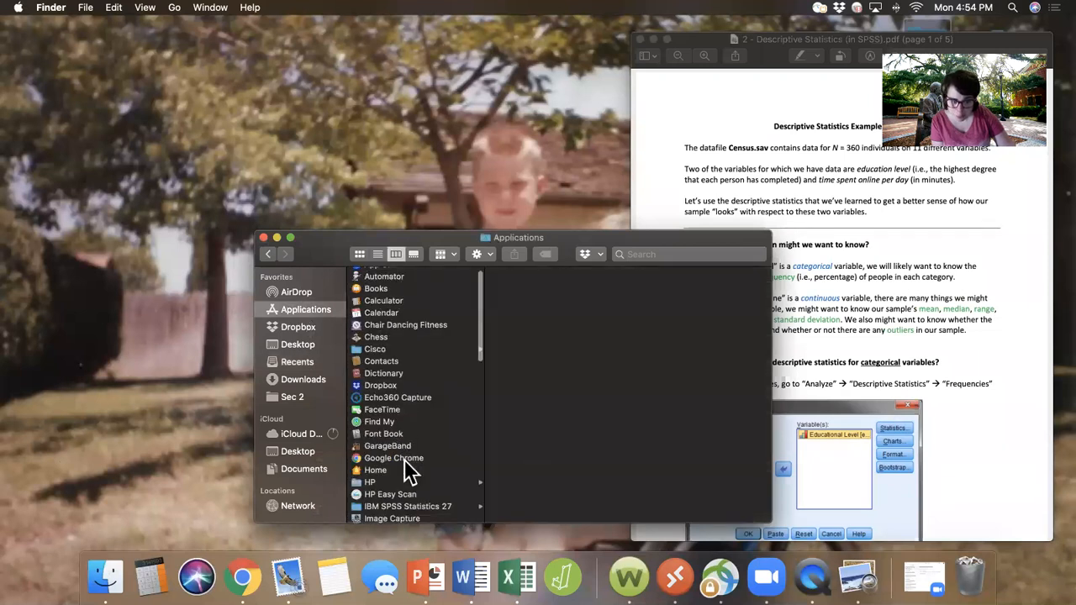
click(382, 405)
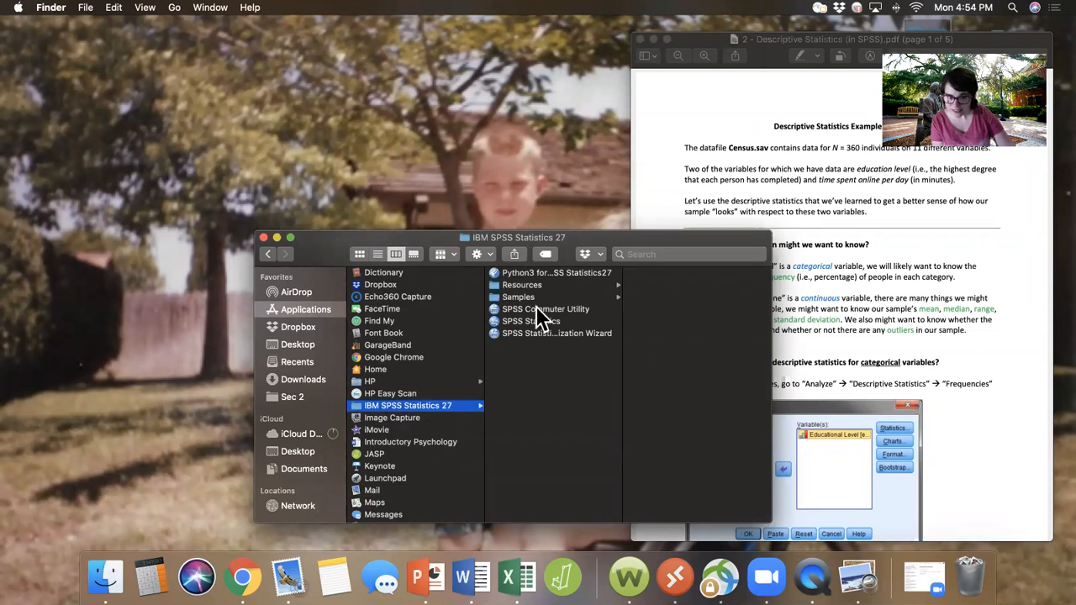
click(516, 322)
double_click(548, 323)
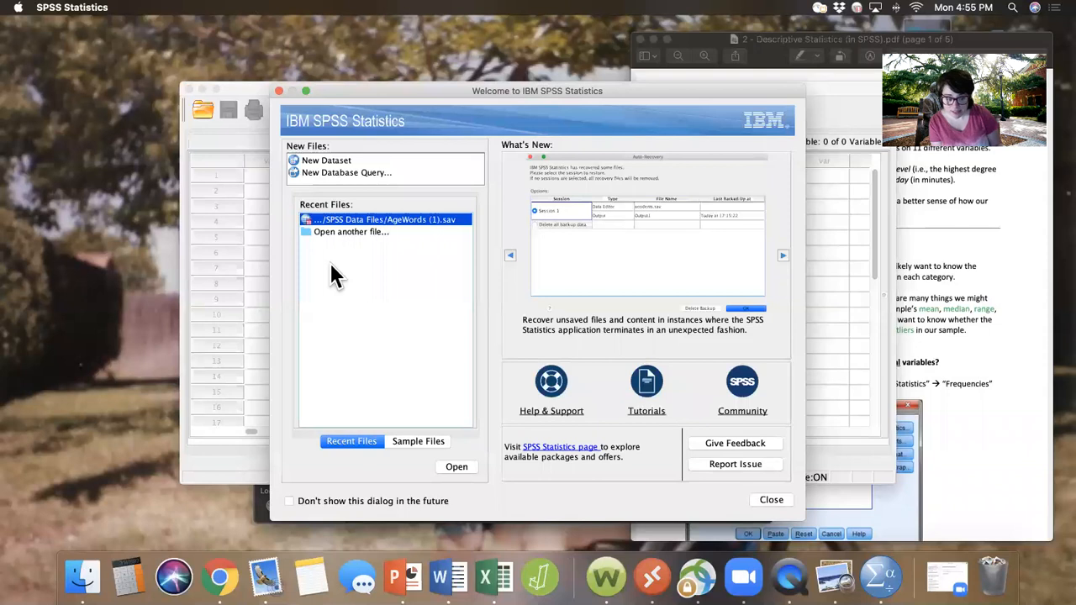
Step: Switch to Chrome and download Census.sav from the SPSS Dataset section of the Lab 7 course module
click(218, 577)
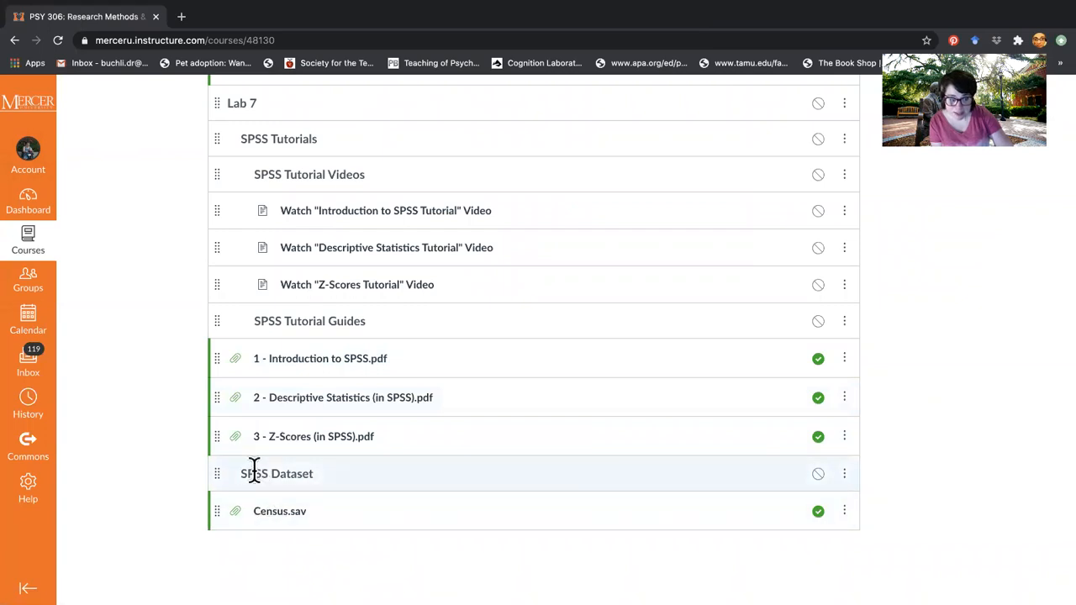
click(284, 521)
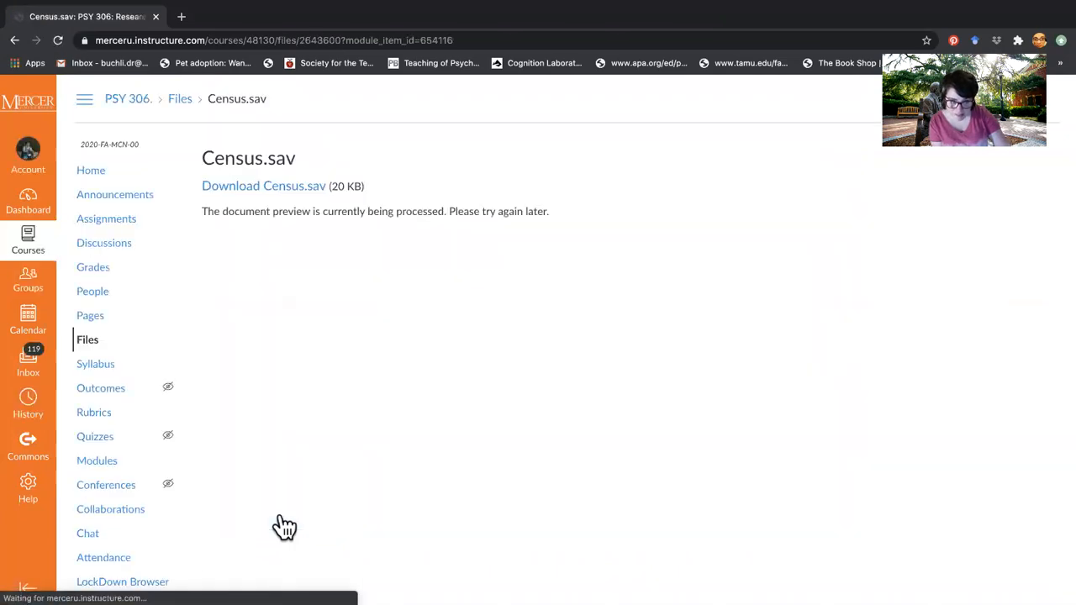
click(285, 190)
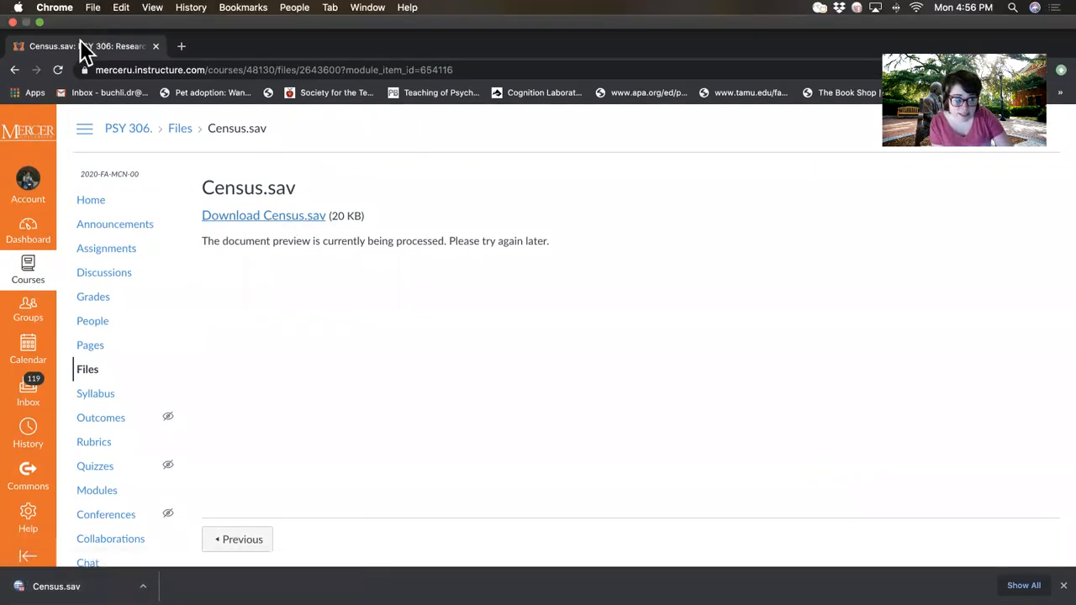
Step: Take the browser out of full screen, place the downloaded Census.sav on the desktop, and minimize the browser
click(37, 24)
drag(97, 486, 143, 239)
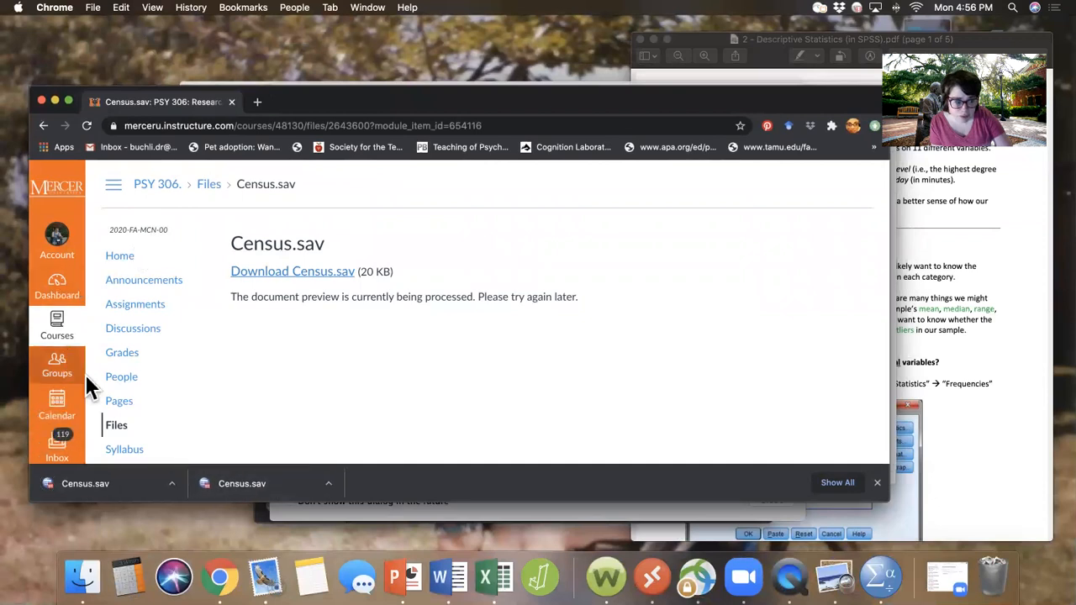
drag(240, 486, 25, 66)
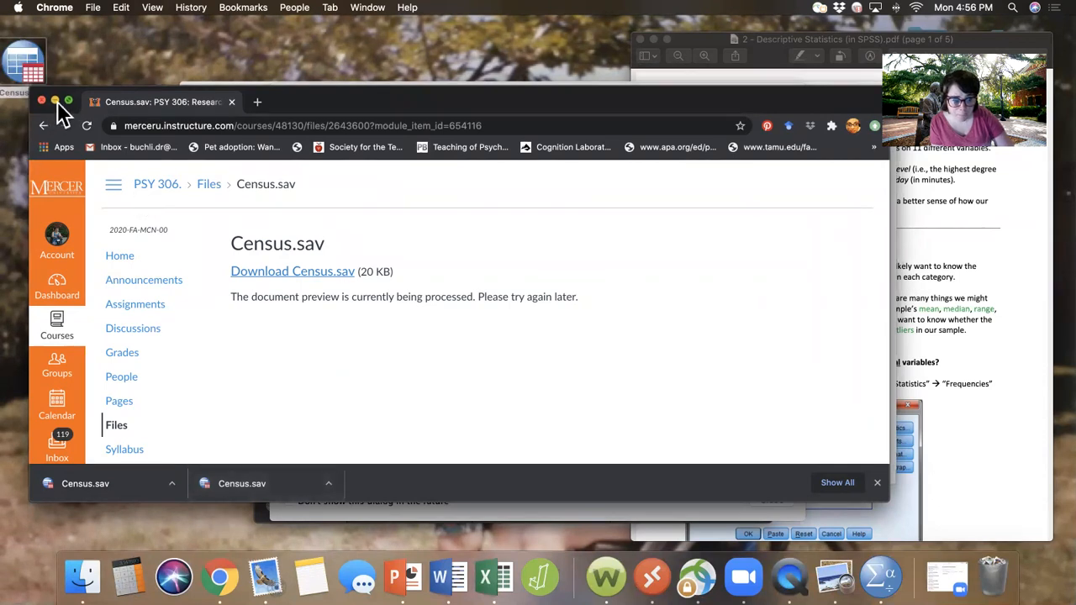
click(55, 101)
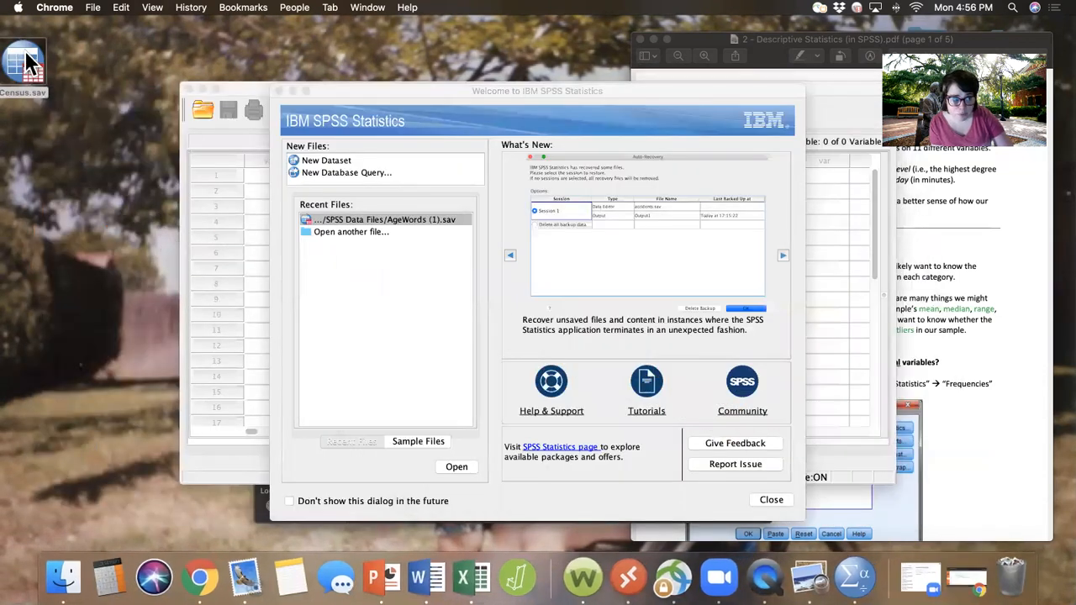
drag(25, 53, 120, 54)
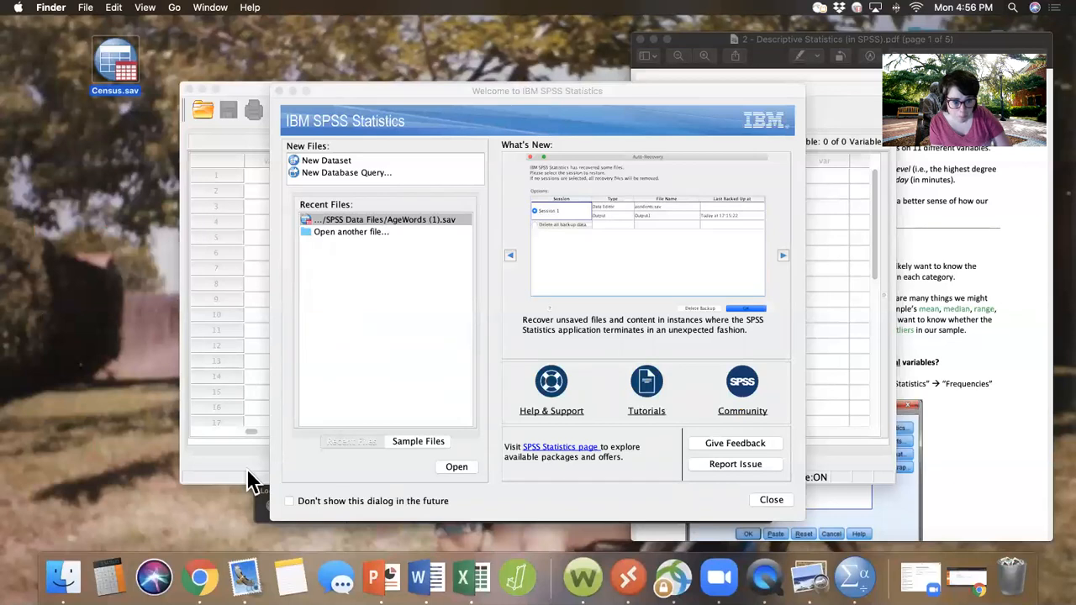
Step: Open the Census.sav data file from the Desktop folder in SPSS Statistics
click(359, 231)
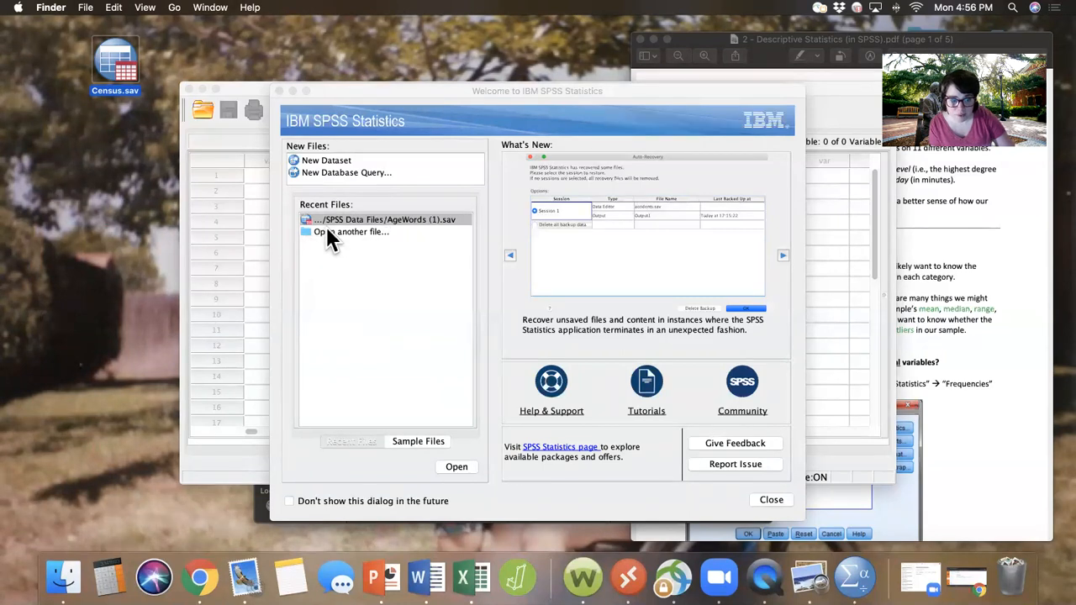
click(326, 228)
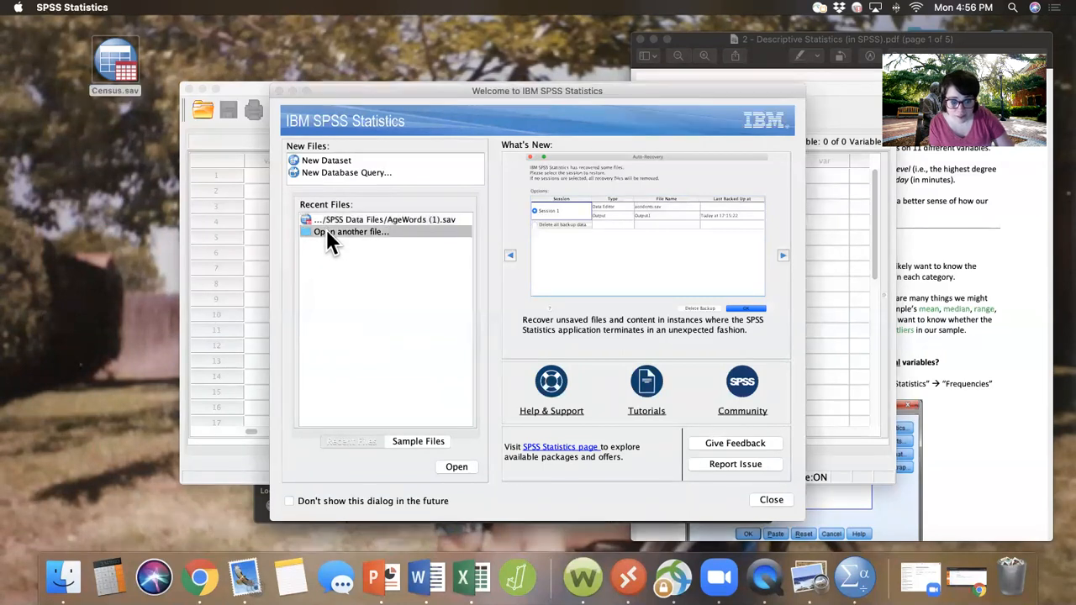
click(457, 466)
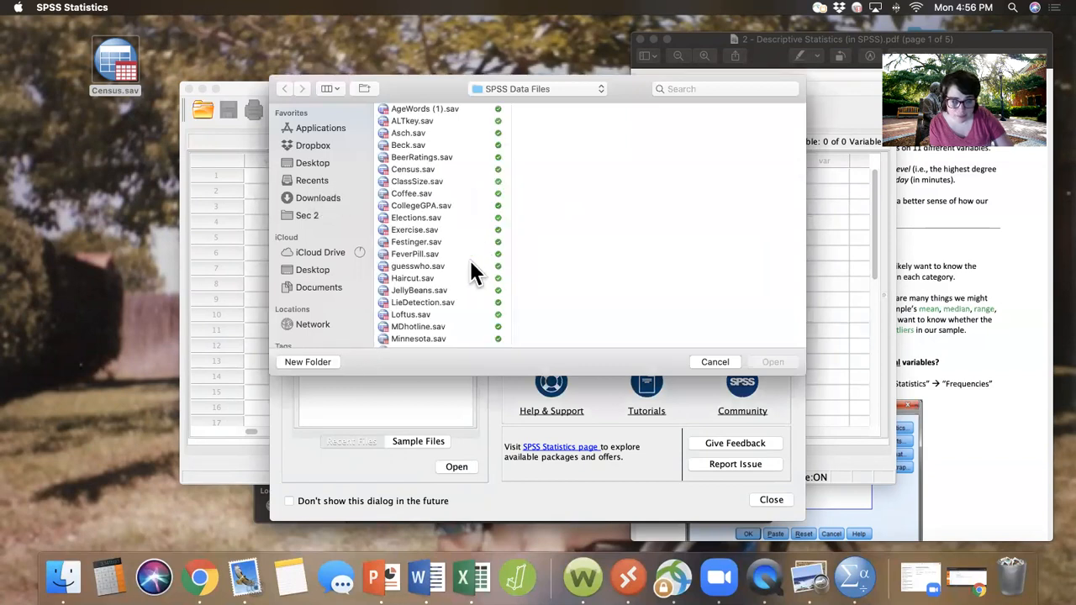
scroll(473, 271, down, 3)
scroll(473, 271, down, 2)
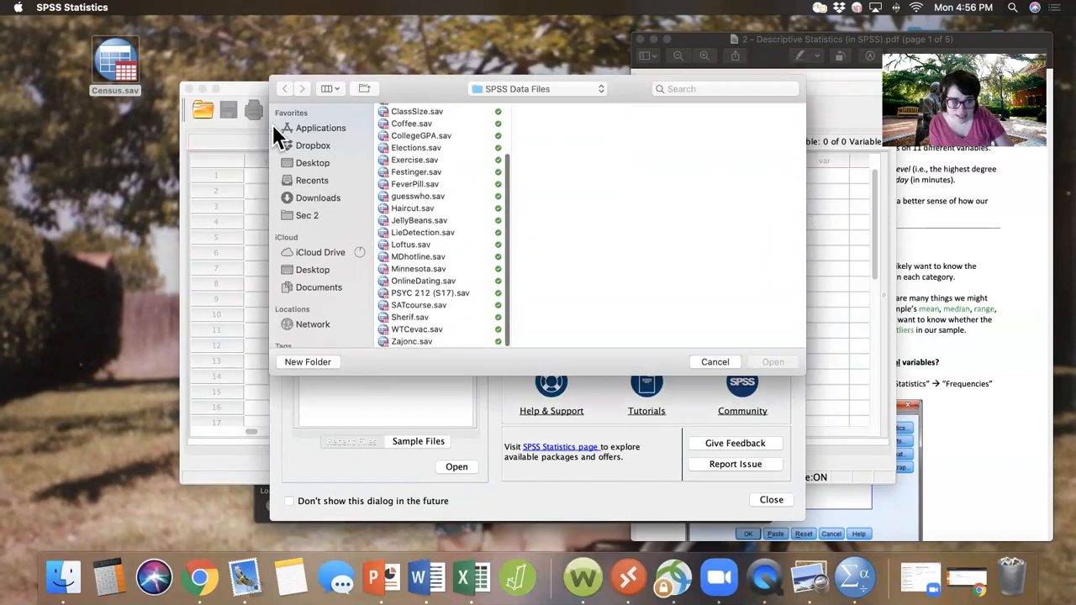
scroll(401, 233, up, 3)
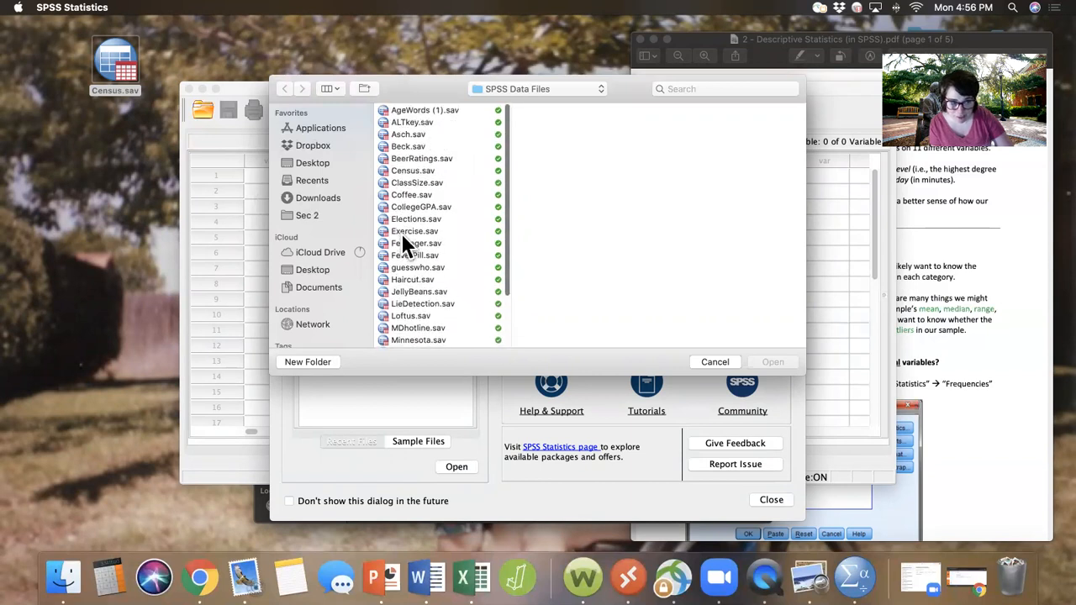
click(312, 163)
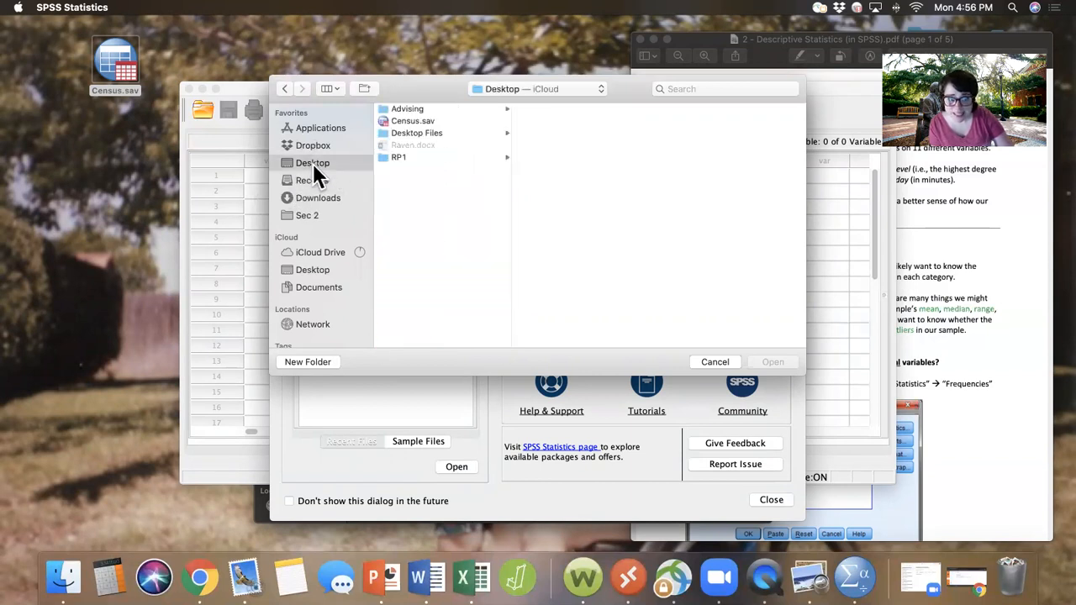
click(409, 121)
click(772, 363)
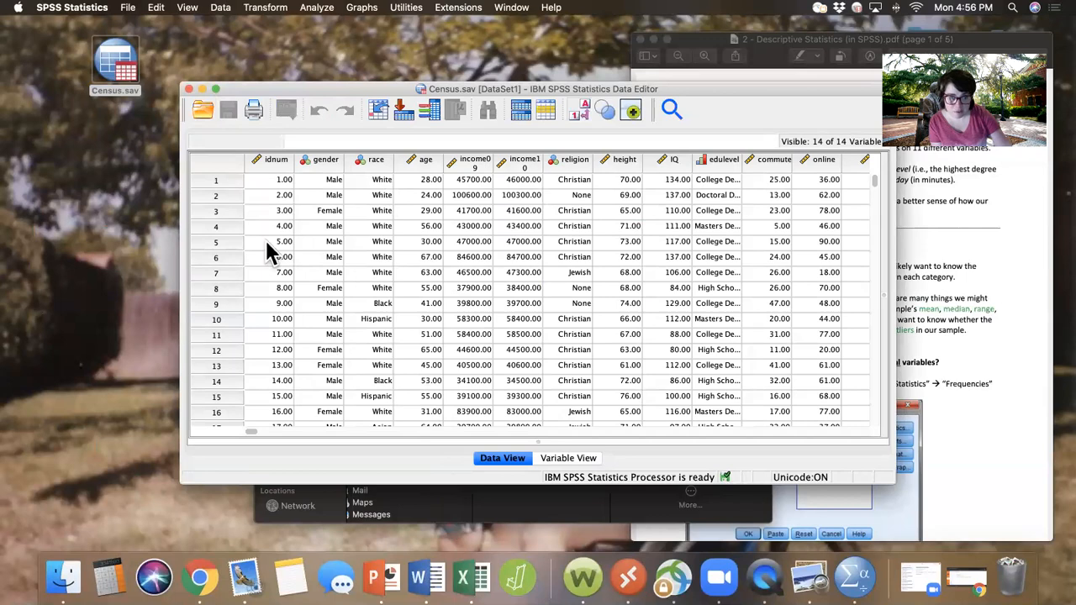
Step: Enlarge the Census.sav Data Editor window to fill the screen and look over the dataset's rows and variables
click(215, 90)
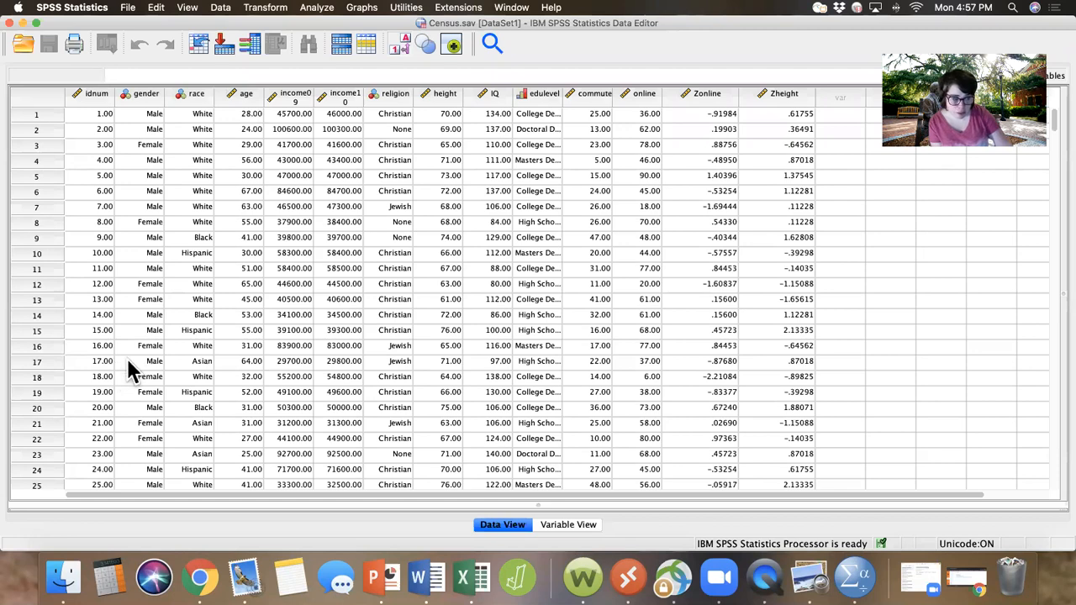
scroll(125, 356, down, 15)
scroll(127, 358, up, 12)
scroll(127, 358, up, 7)
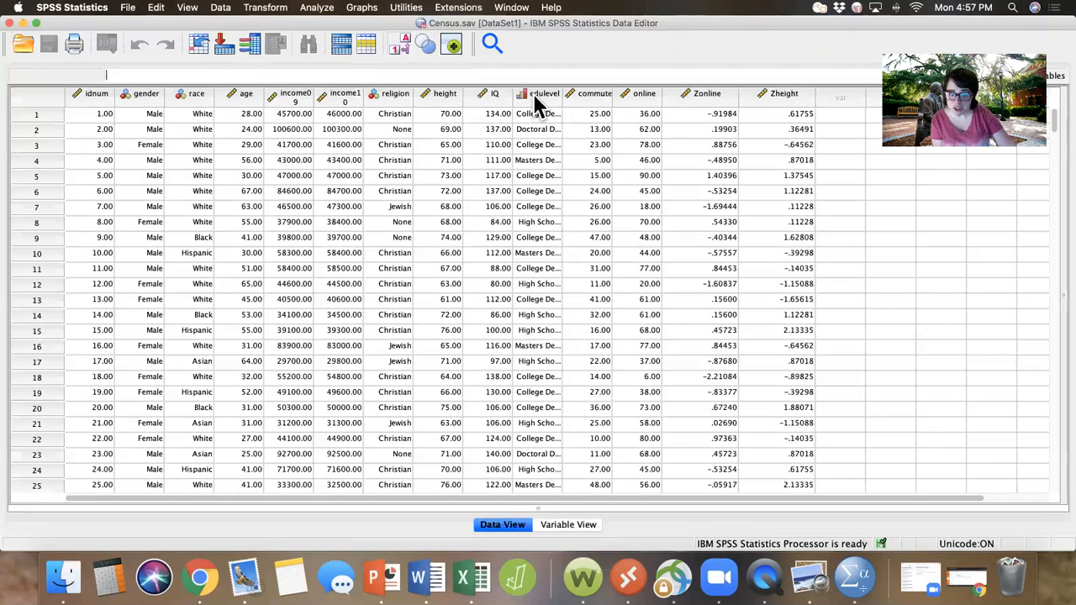
mouse_move(535, 98)
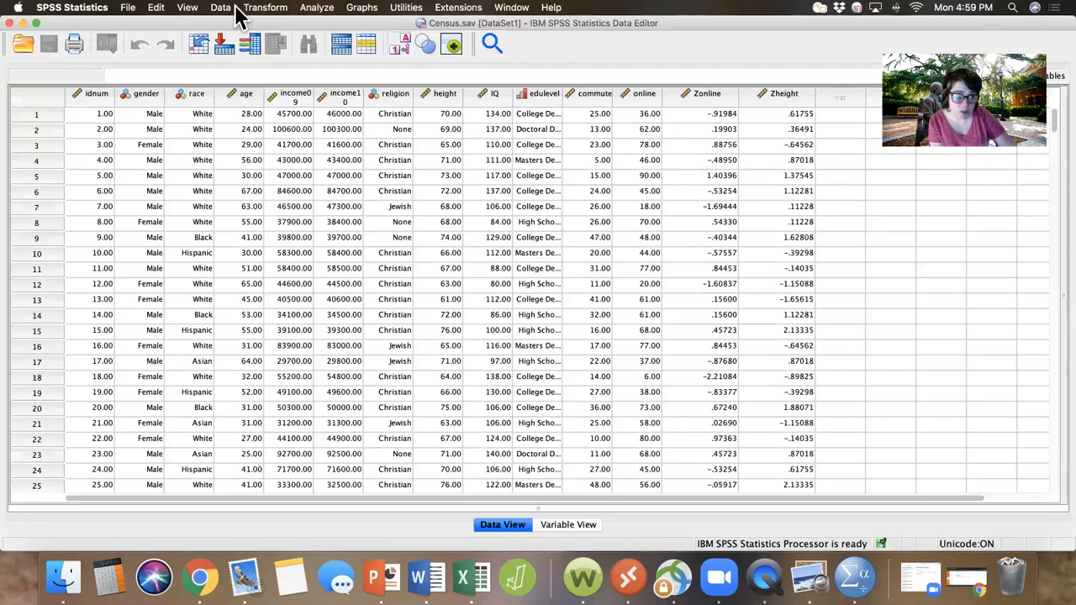
Step: Start a Frequencies analysis from the descriptive statistics procedures
click(315, 10)
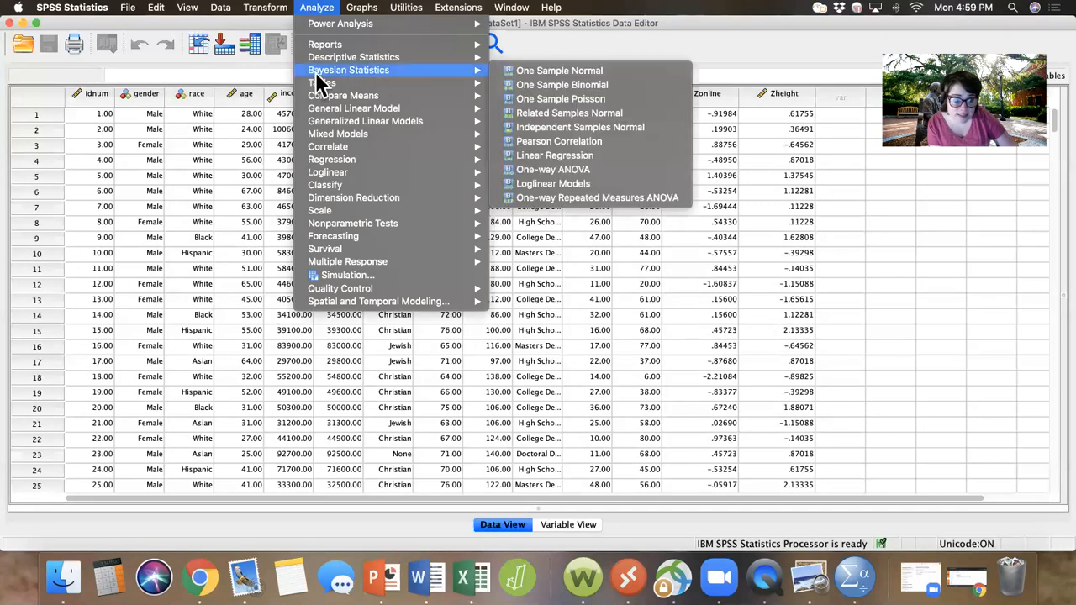
mouse_move(319, 53)
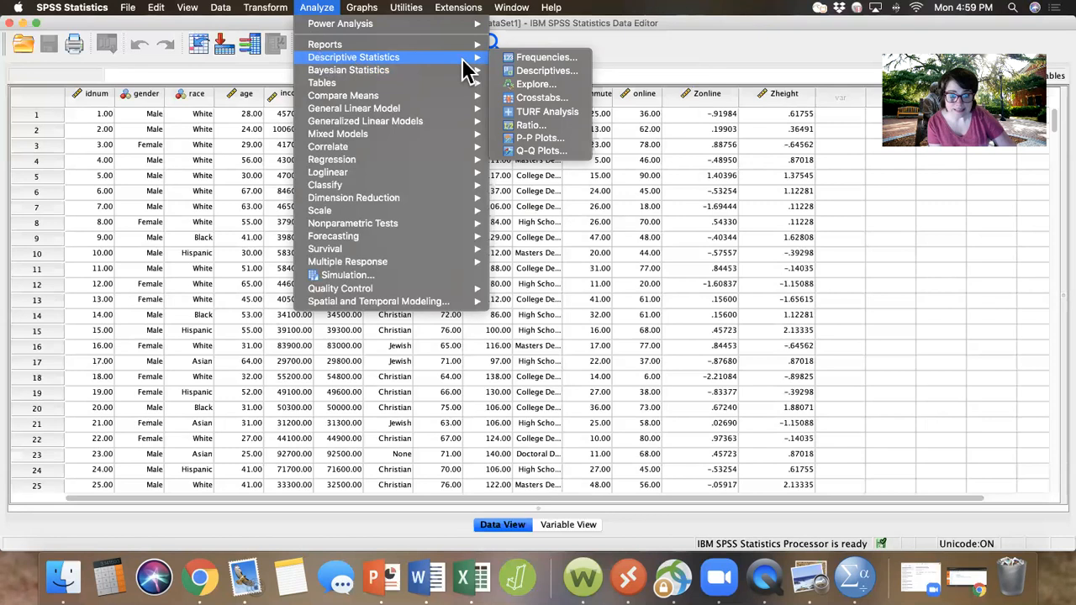
click(537, 59)
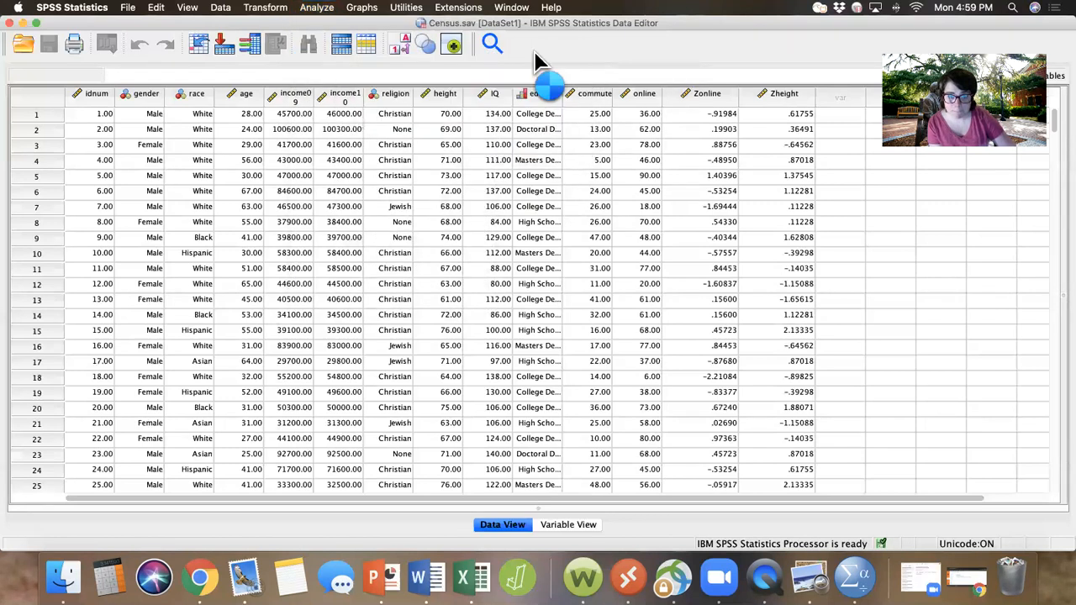
click(308, 12)
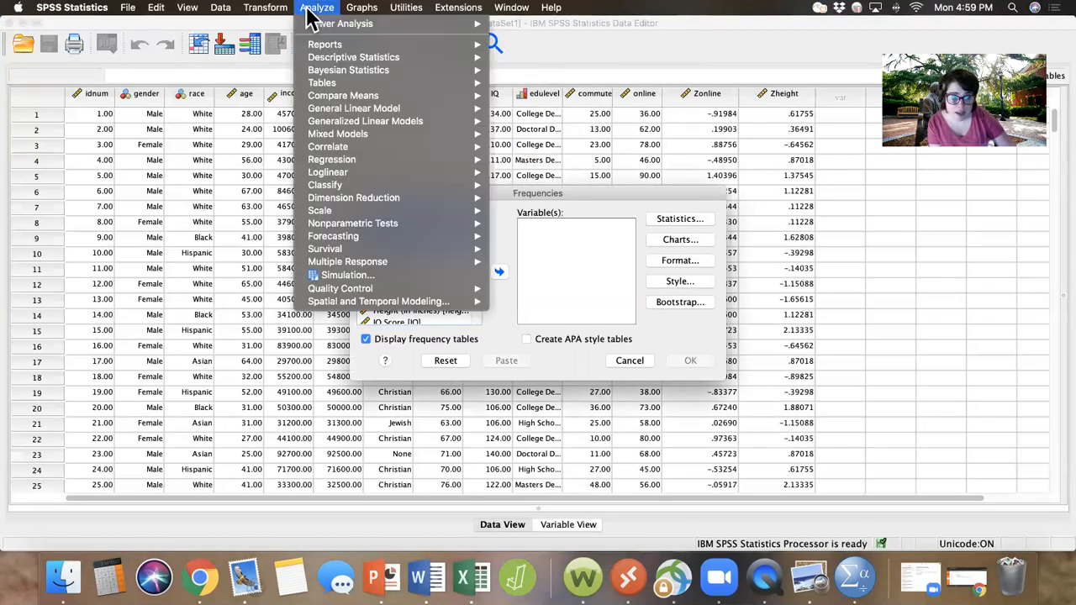
mouse_move(313, 61)
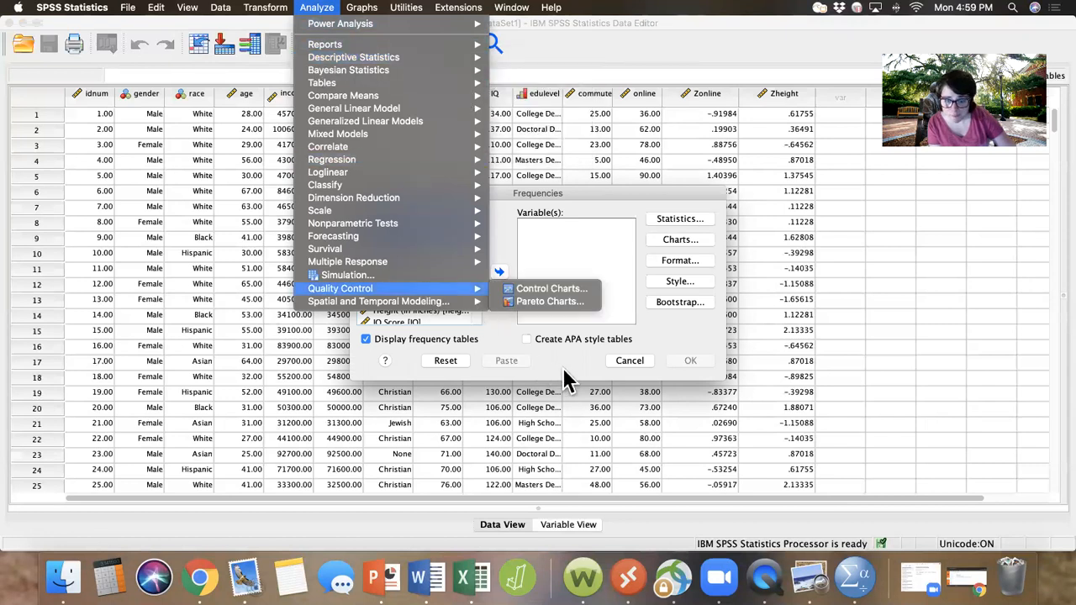
click(547, 228)
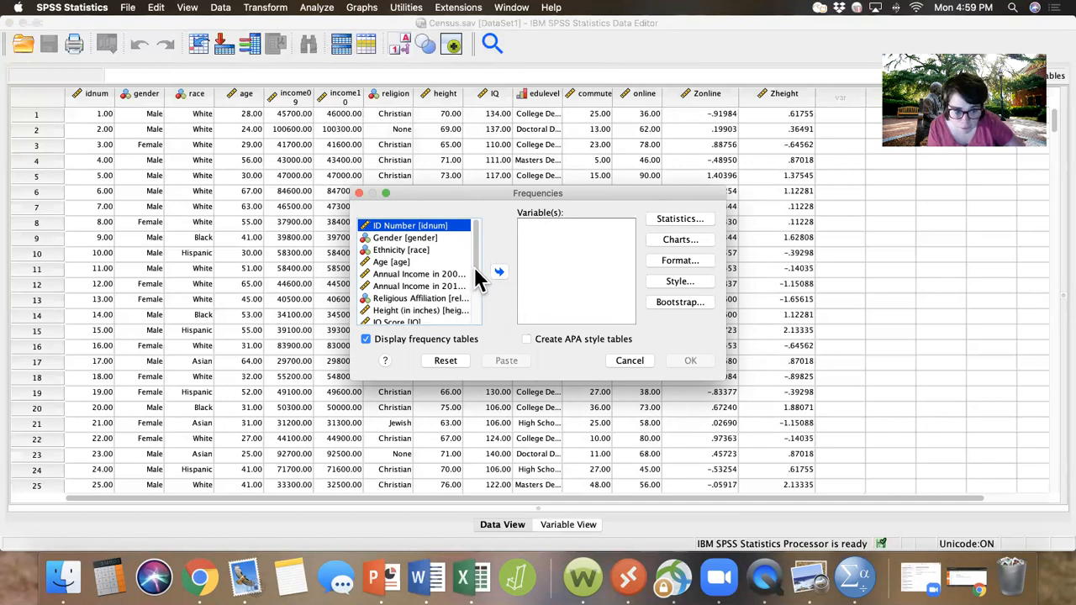
Step: Add Educational Level to the variables of the Frequencies analysis
drag(474, 266, 475, 291)
click(404, 297)
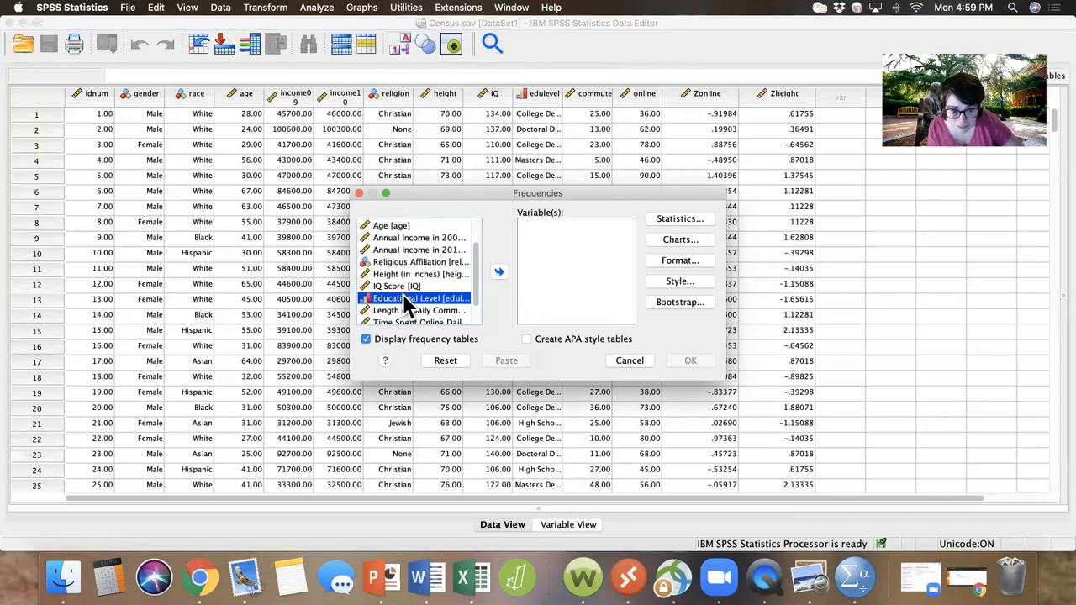
click(499, 273)
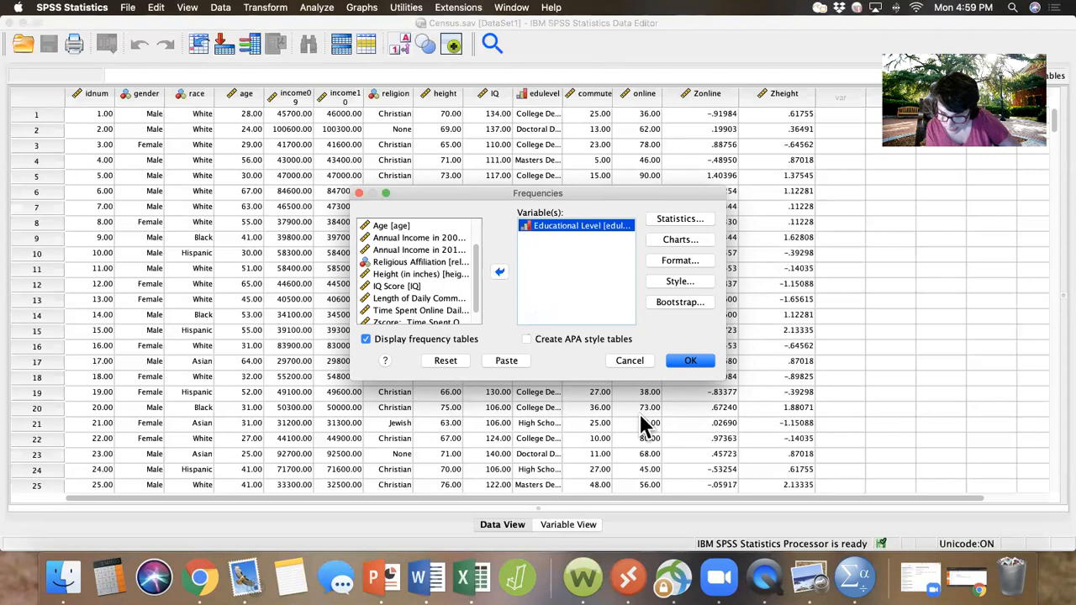
Step: Set the Frequencies chart type to bar charts, with frequencies as the chart values
click(664, 242)
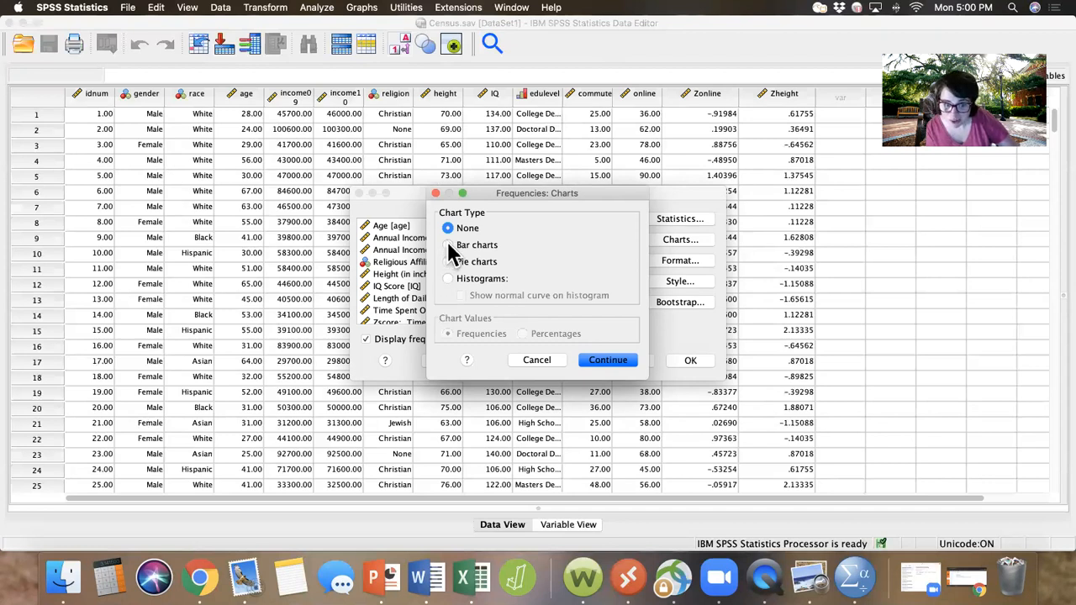
click(448, 244)
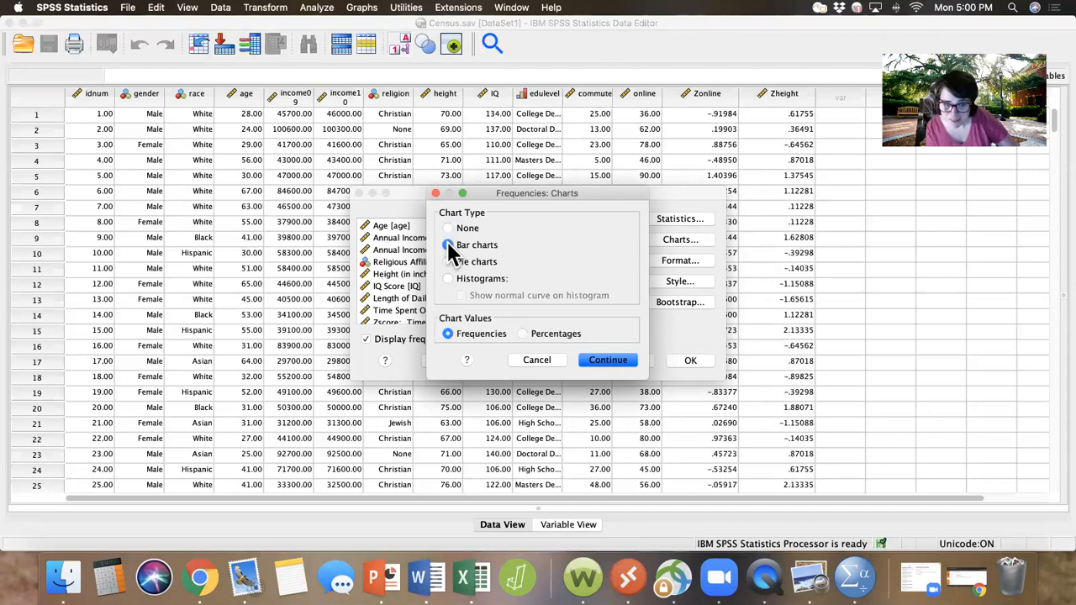
click(604, 361)
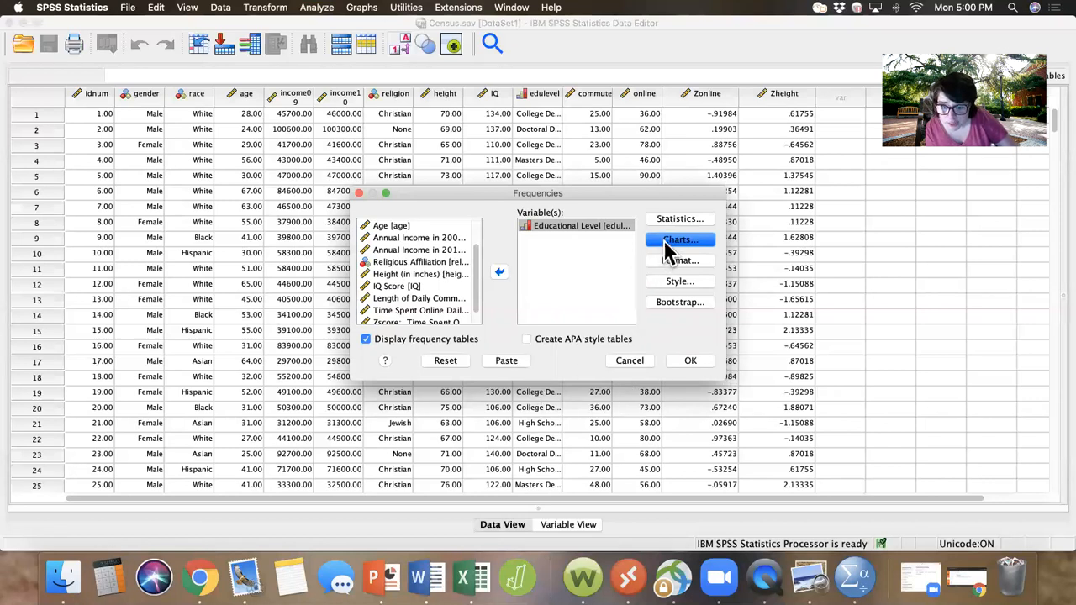
click(665, 241)
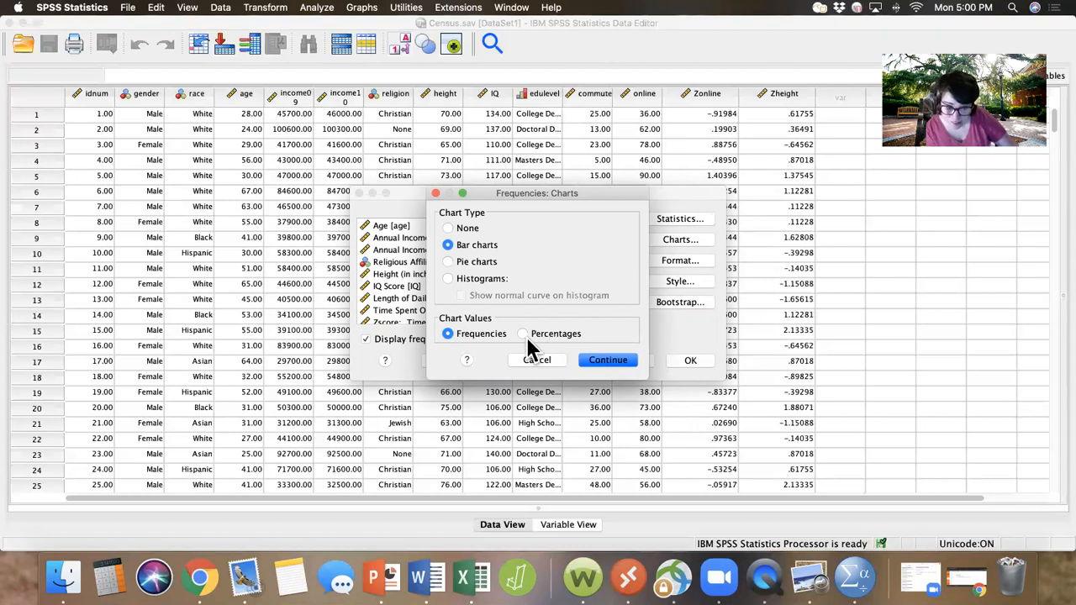
click(605, 361)
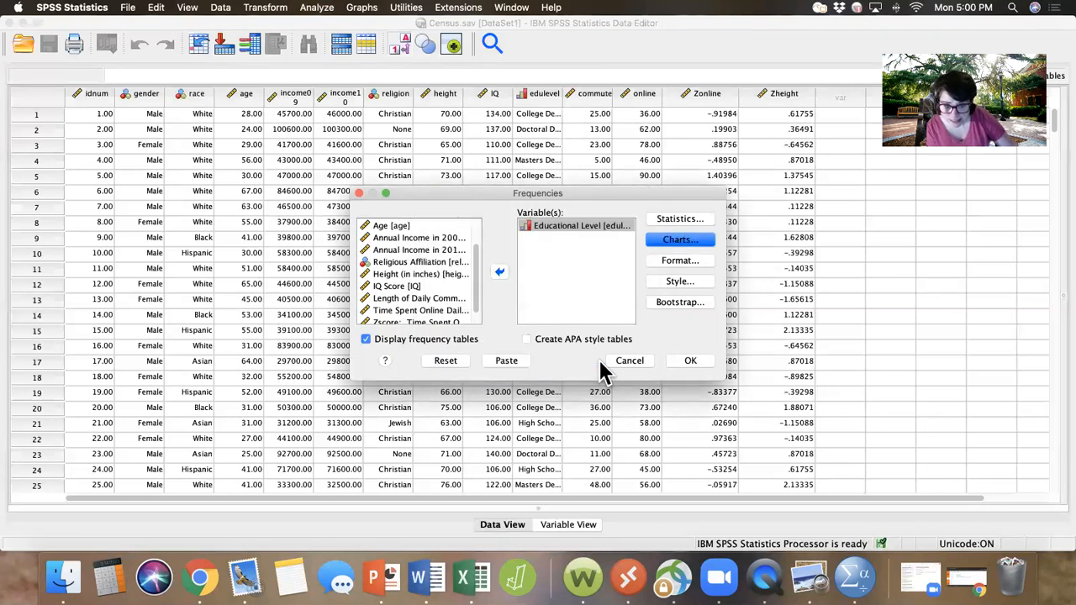
Step: Run the Frequencies analysis and select the Statistics table for Educational Level in the output
click(685, 363)
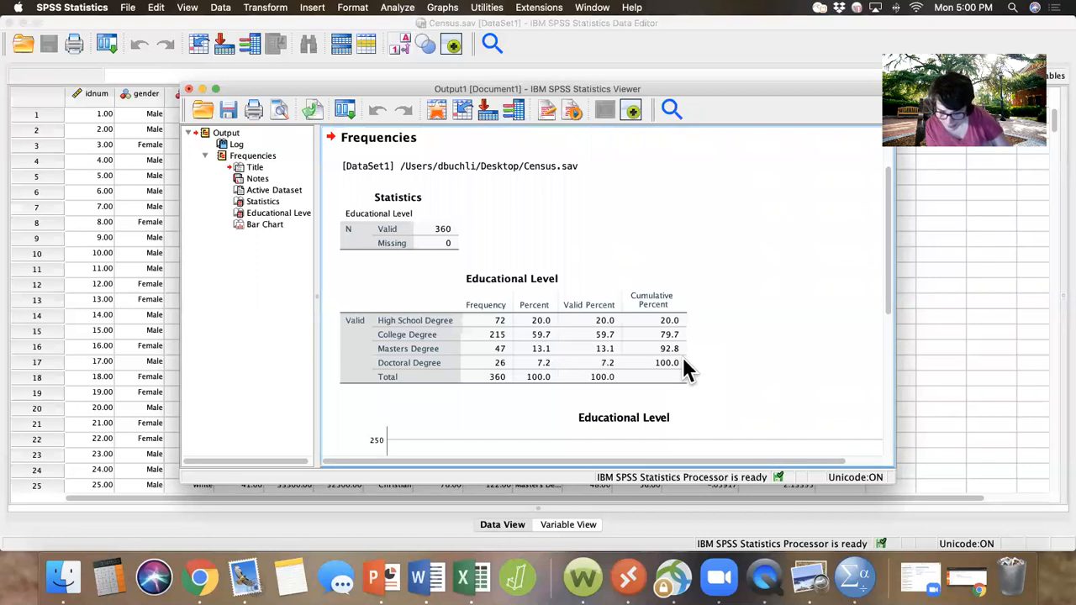
click(440, 210)
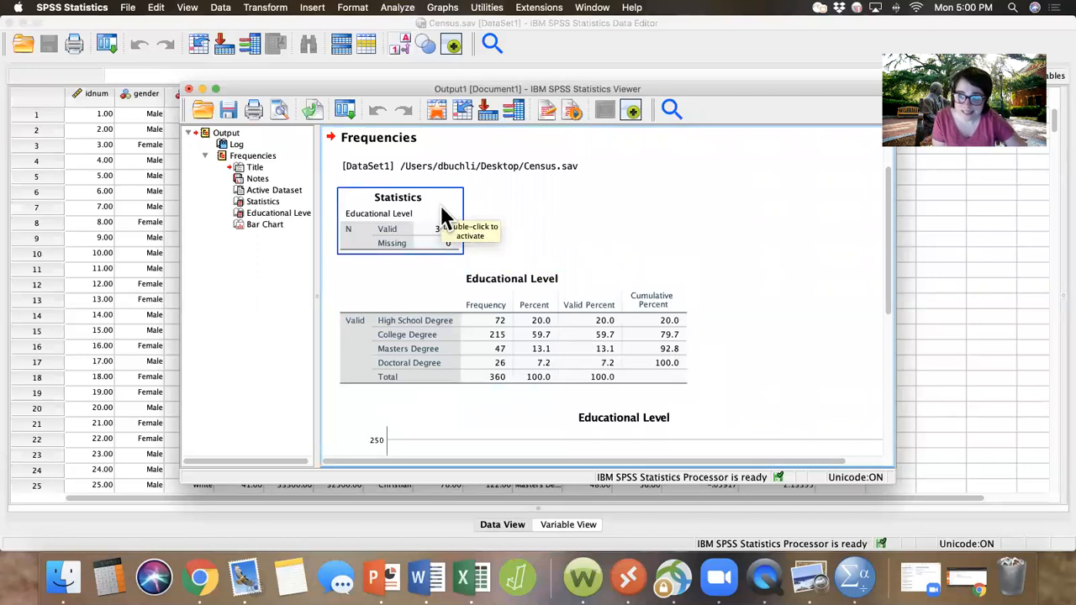
Step: Examine the Educational Level frequency table and its bar chart in the output
click(542, 320)
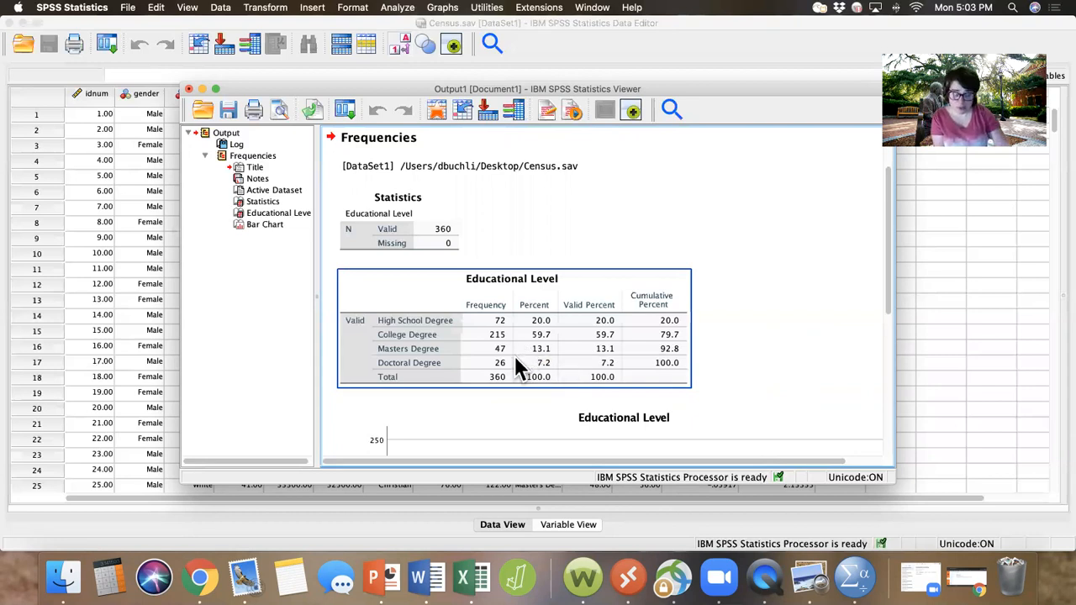
scroll(516, 358, down, 5)
scroll(517, 366, up, 2)
scroll(516, 366, left, 1)
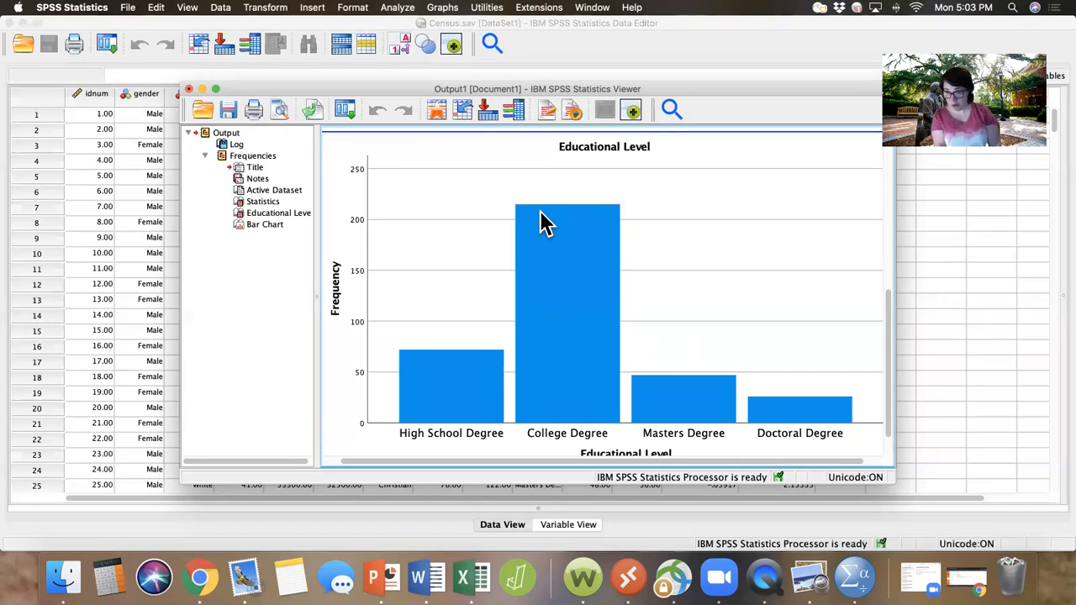
scroll(545, 224, down, 2)
scroll(545, 224, up, 10)
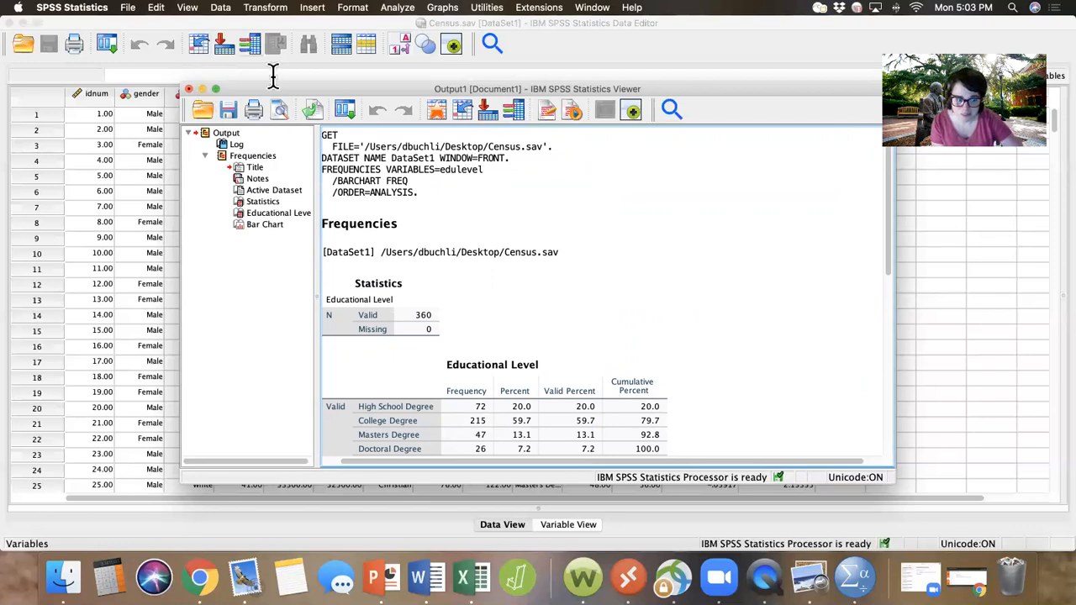
Step: Start an Explore analysis with Time Spent Online Daily (in minutes) as the dependent variable
click(400, 10)
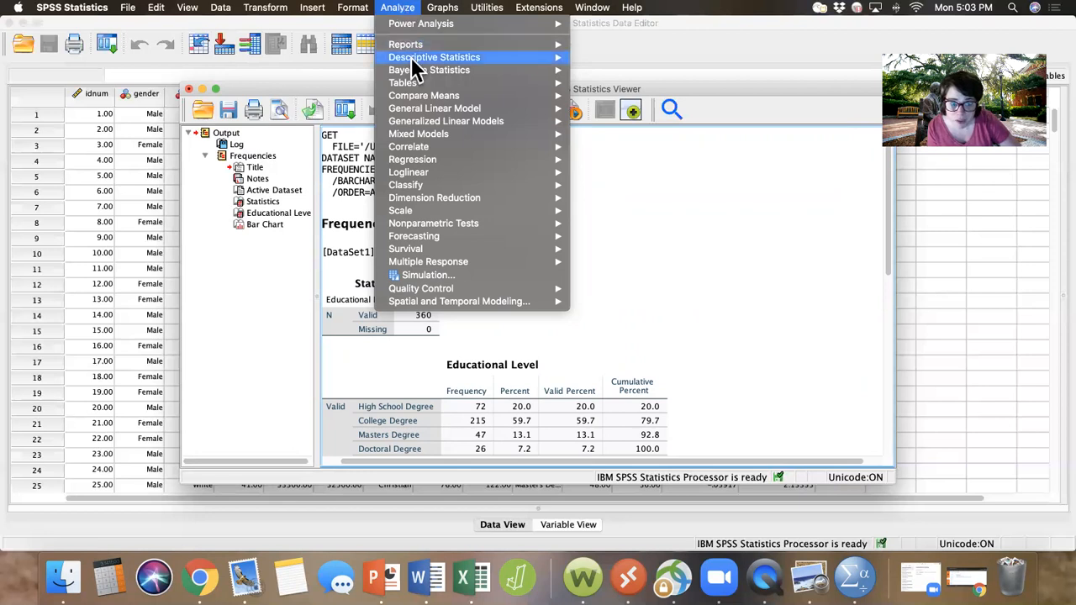
mouse_move(411, 57)
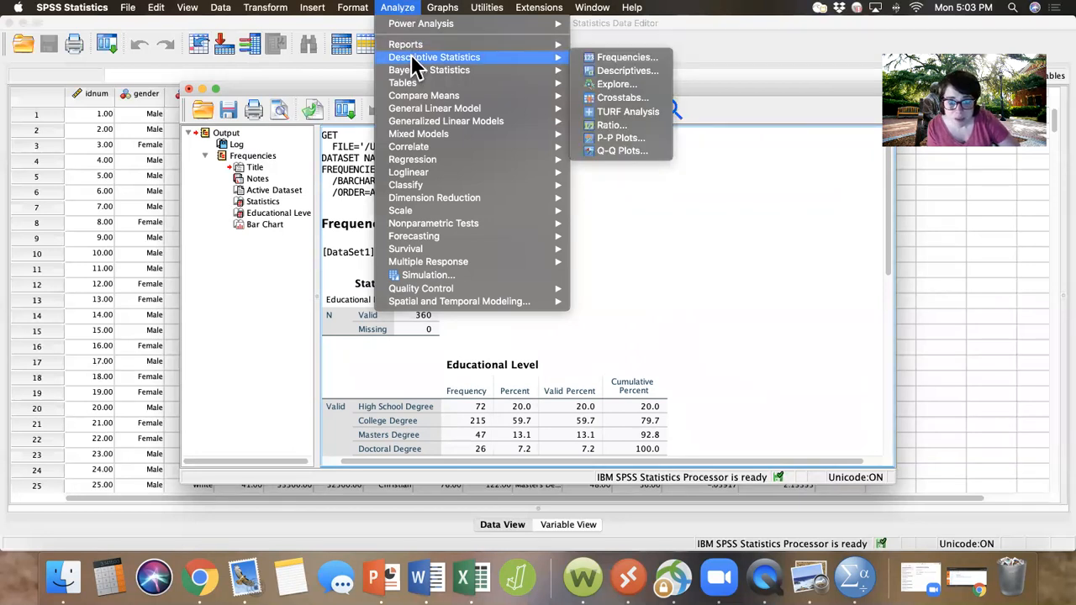
click(642, 85)
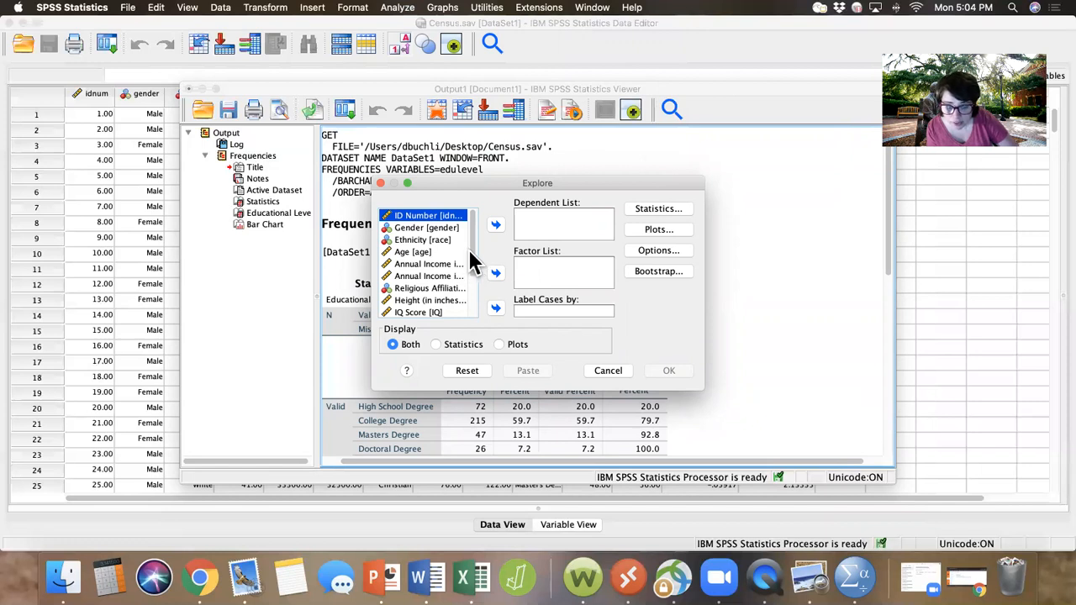
scroll(471, 269, down, 5)
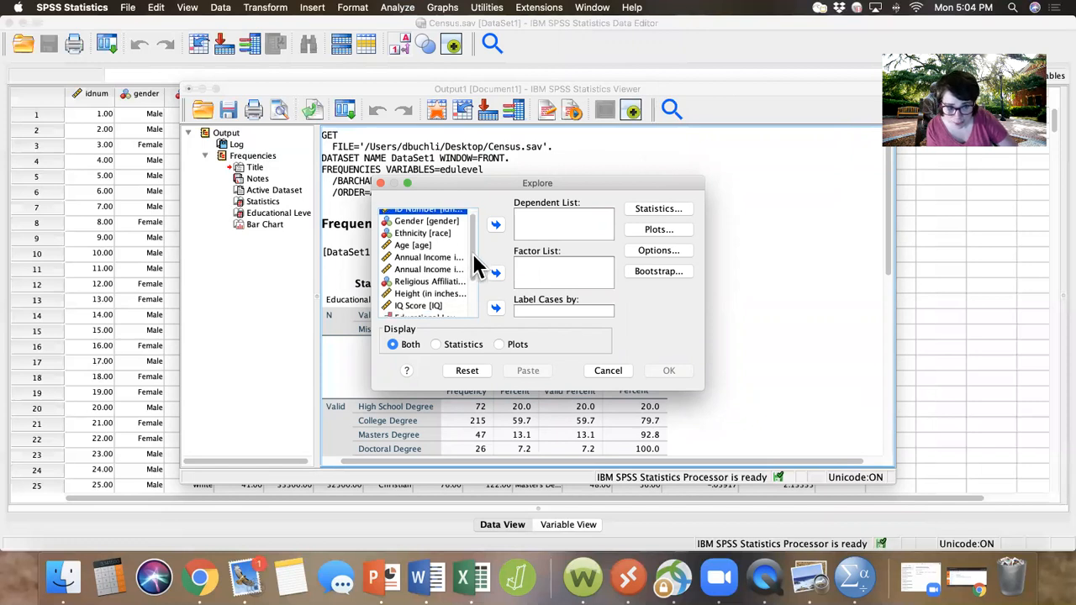
scroll(469, 287, up, 4)
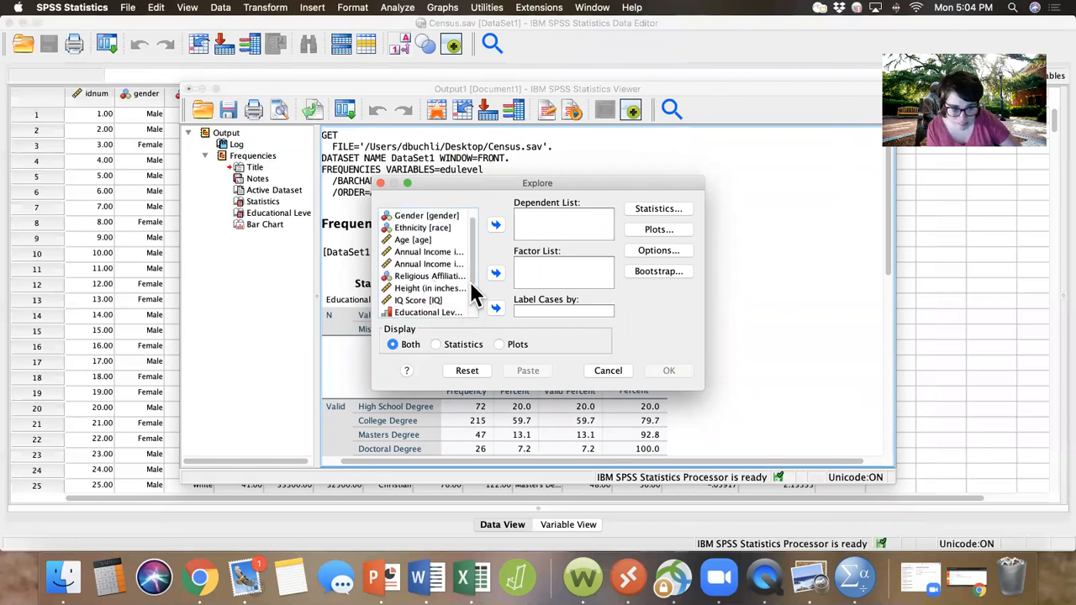
scroll(474, 298, down, 3)
scroll(474, 309, down, 2)
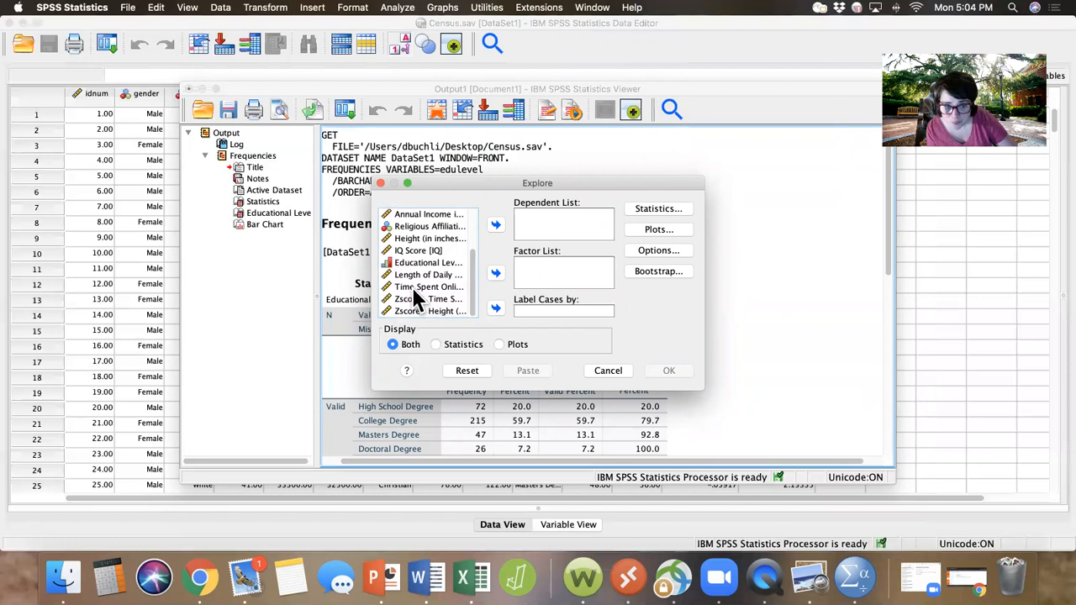
click(413, 287)
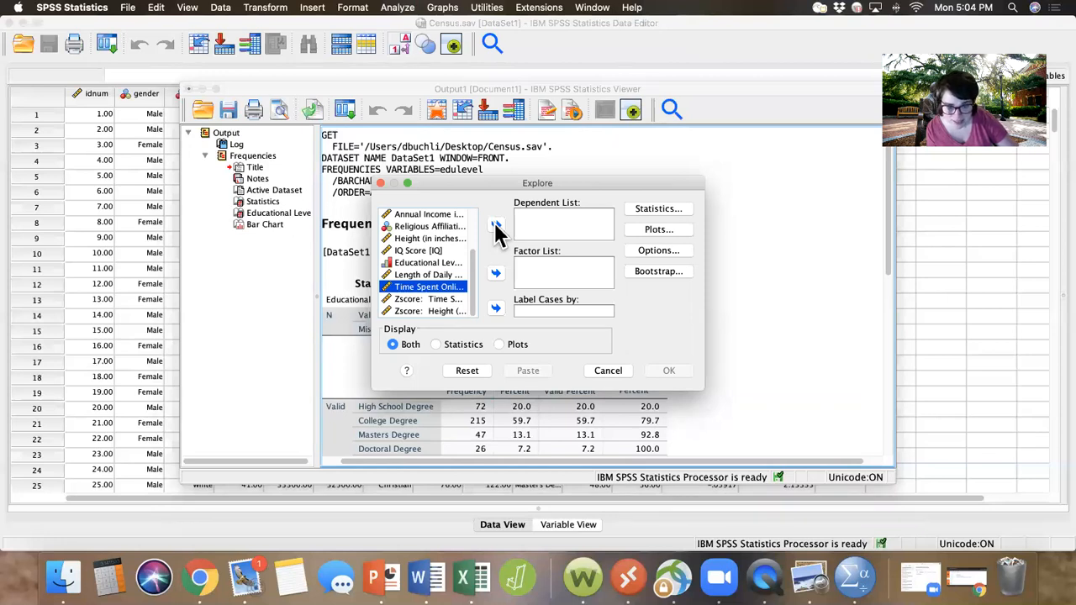
click(496, 226)
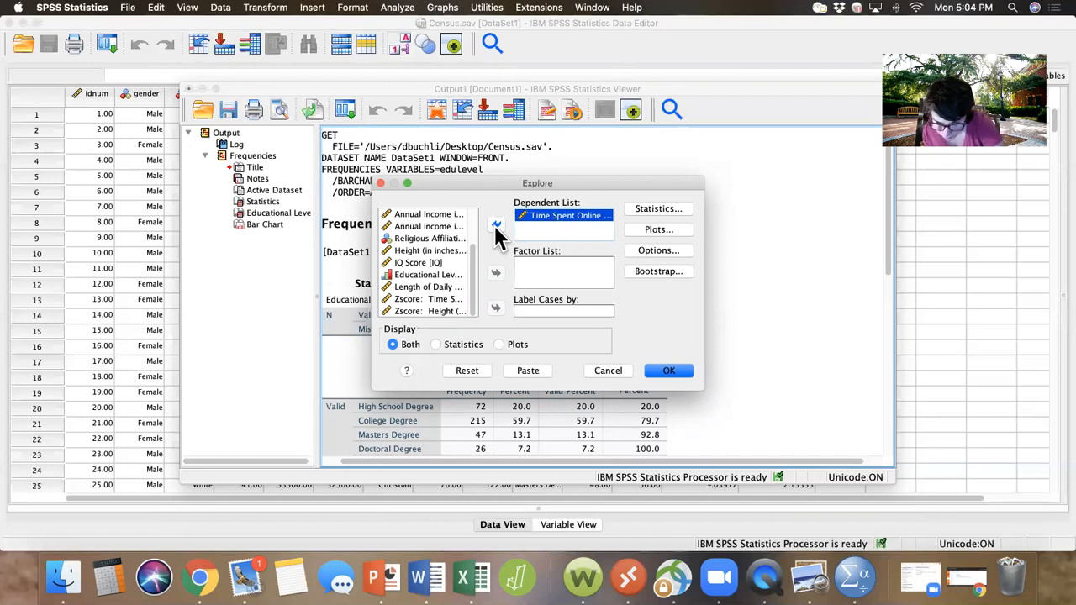
Step: Replace the stem-and-leaf plot with a histogram in the Explore plots and run the analysis
click(645, 228)
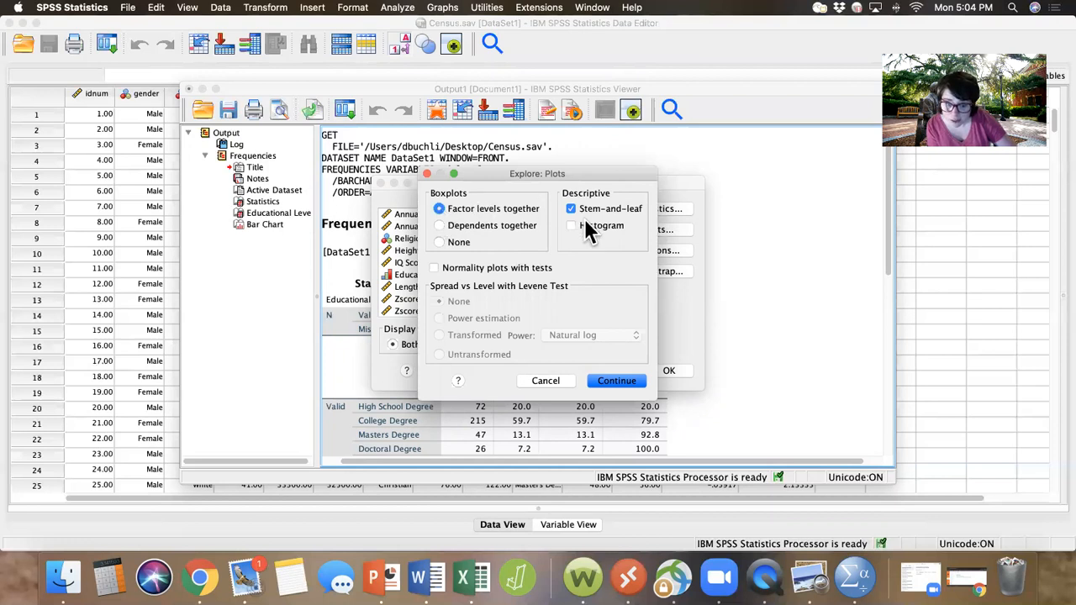
click(569, 212)
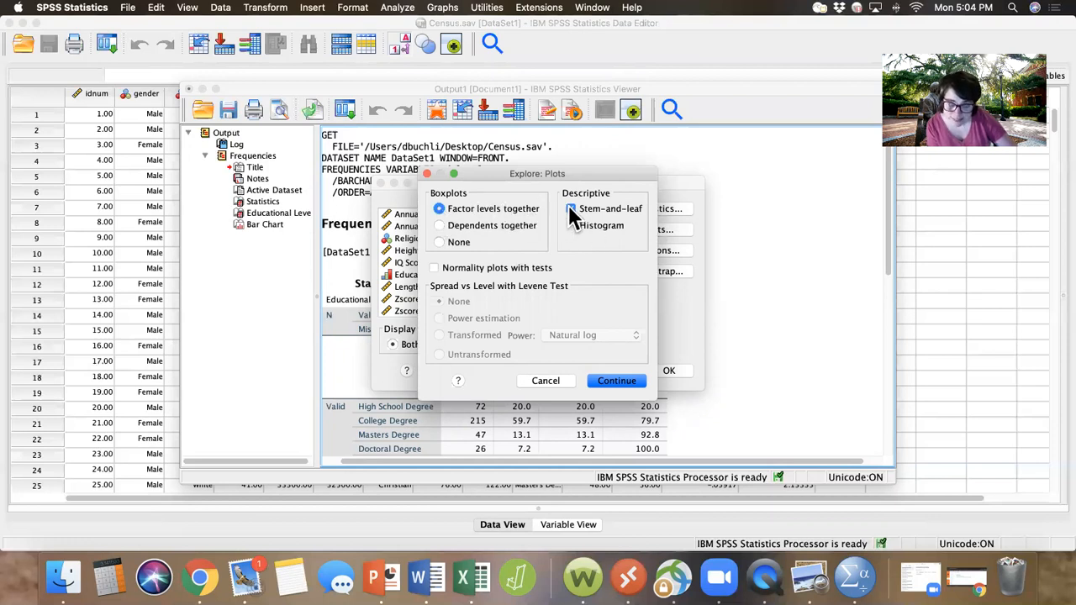
click(571, 209)
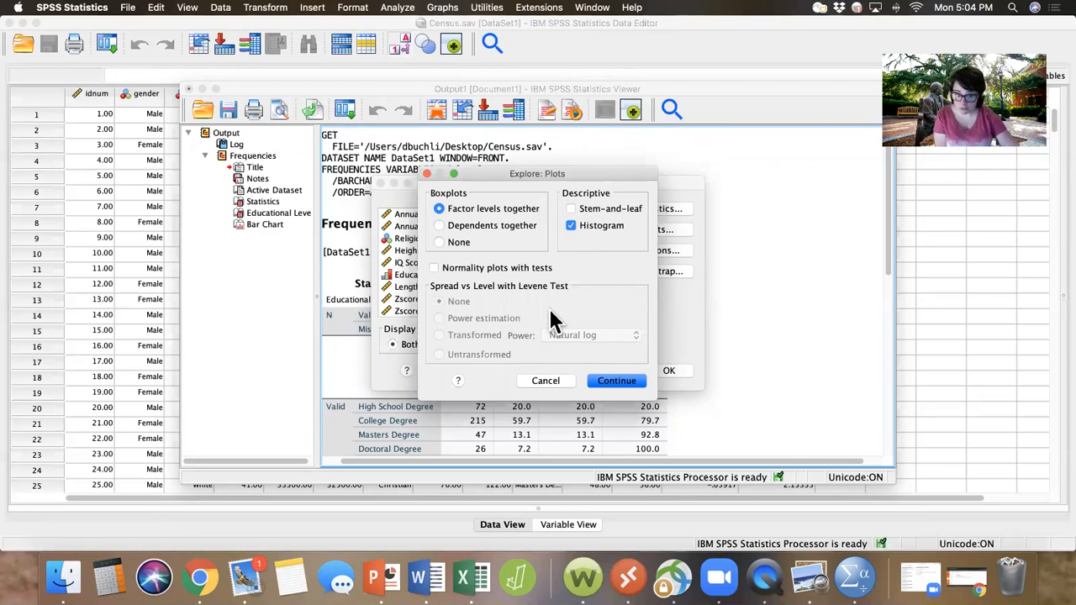
click(614, 382)
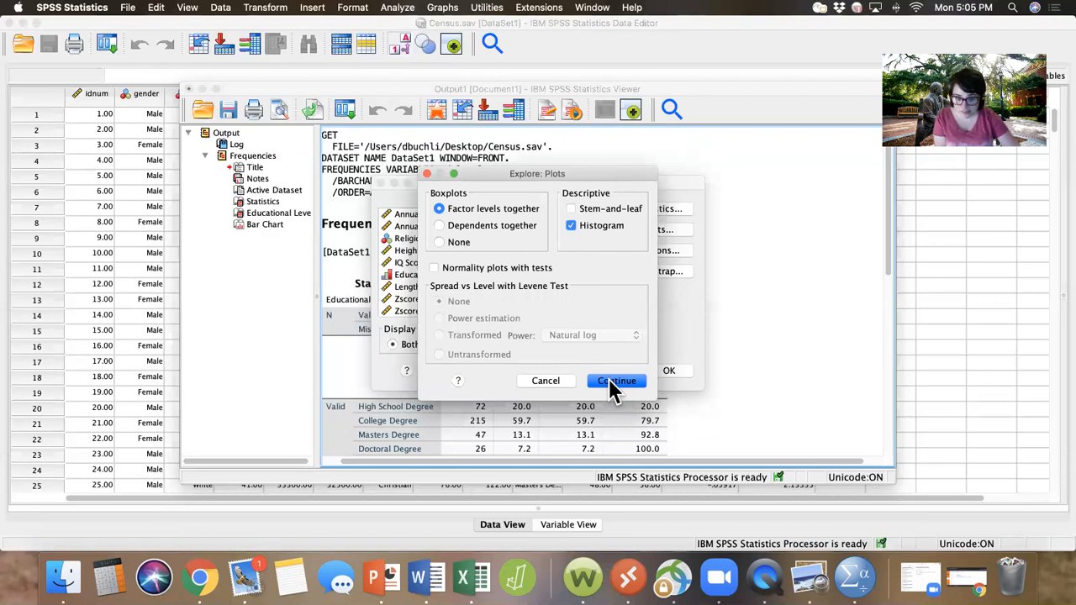
click(609, 378)
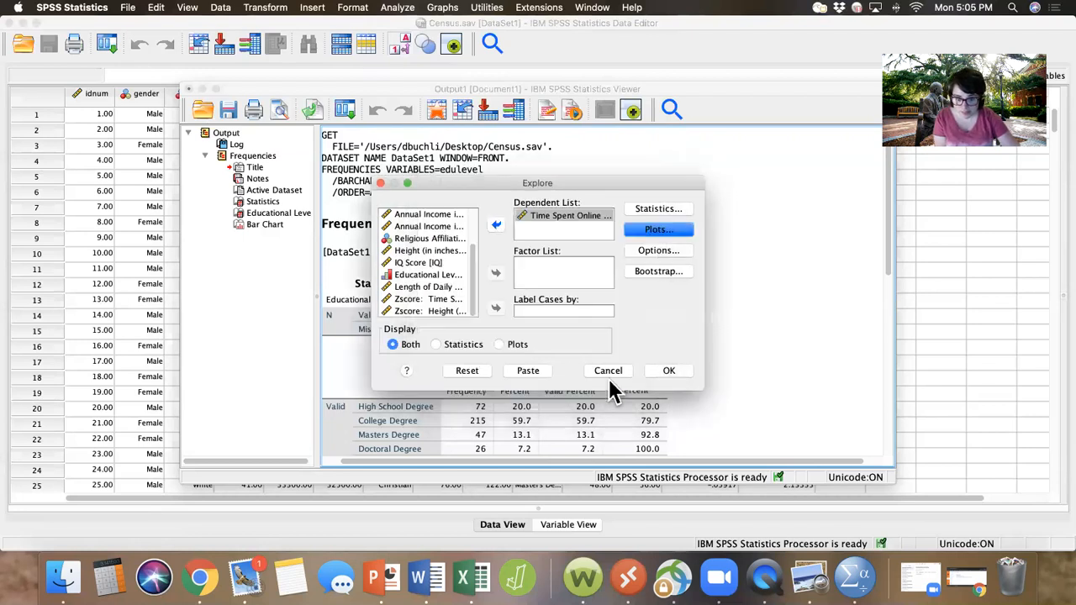
click(667, 371)
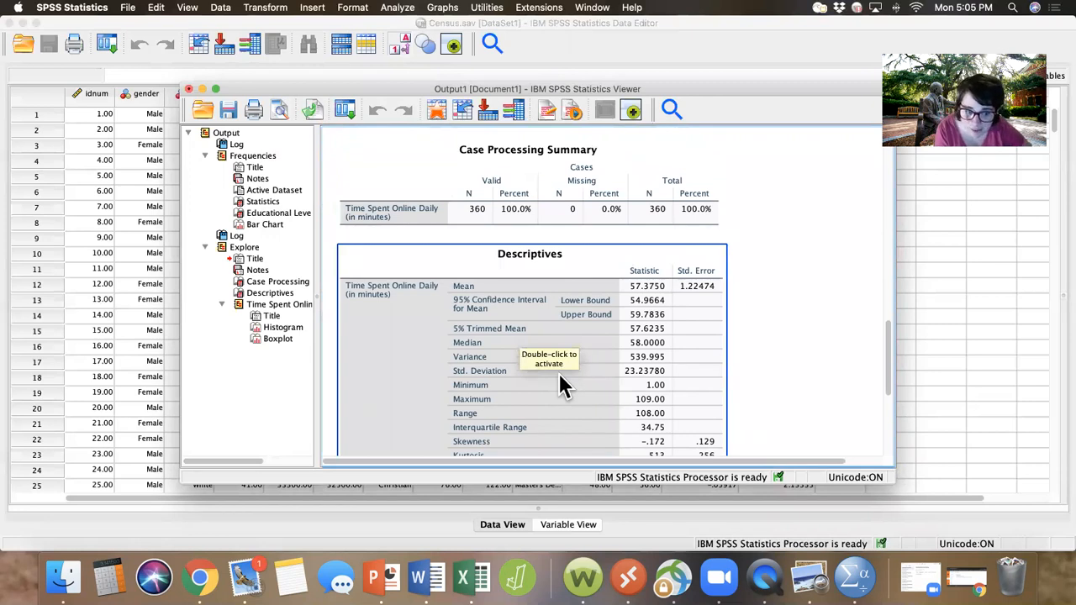
Step: Review the Case Processing Summary and the Descriptives table for Time Spent Online Daily, including skewness and kurtosis
scroll(560, 376, down, 3)
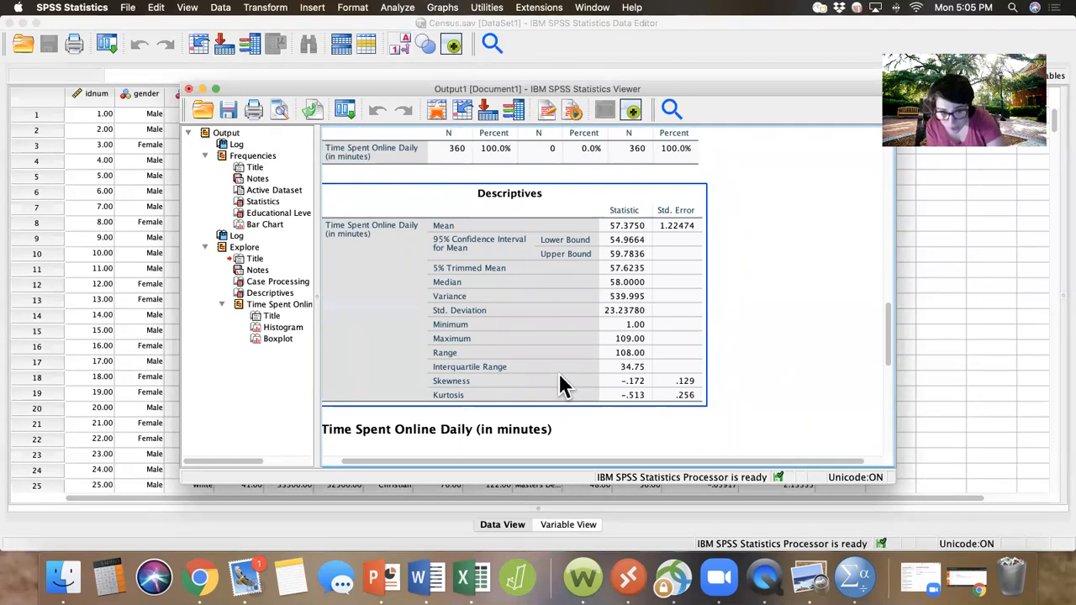
scroll(559, 380, up, 2)
click(471, 227)
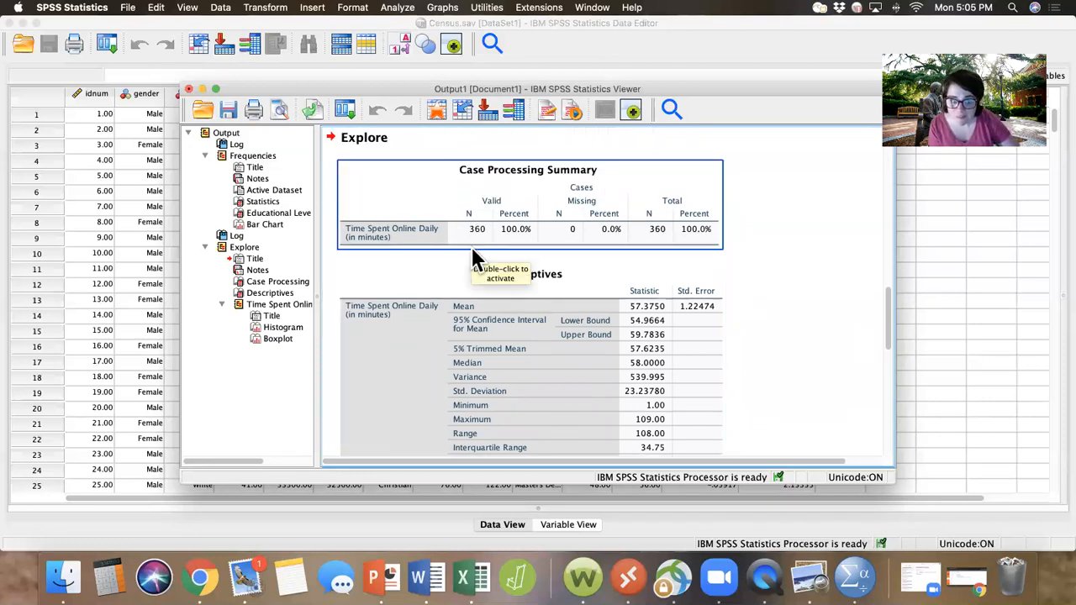
click(480, 278)
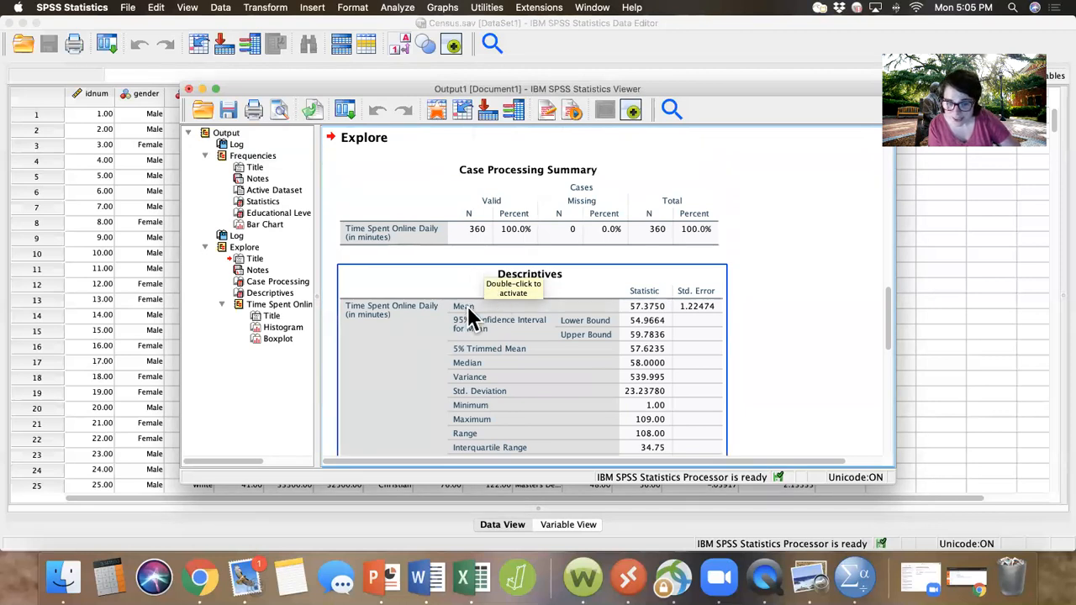
scroll(467, 306, down, 3)
scroll(467, 306, up, 2)
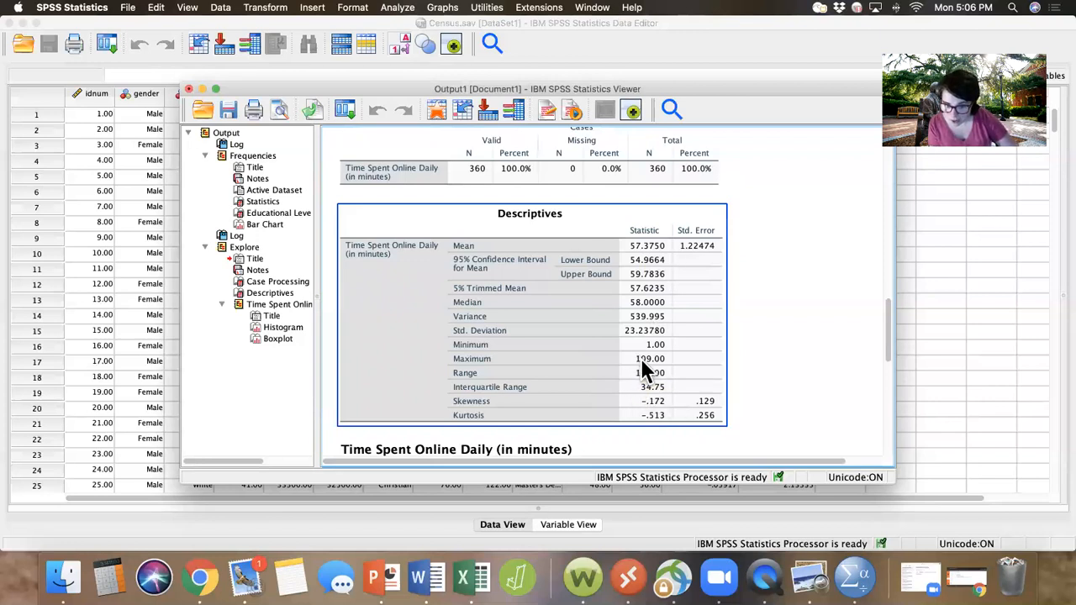
click(708, 435)
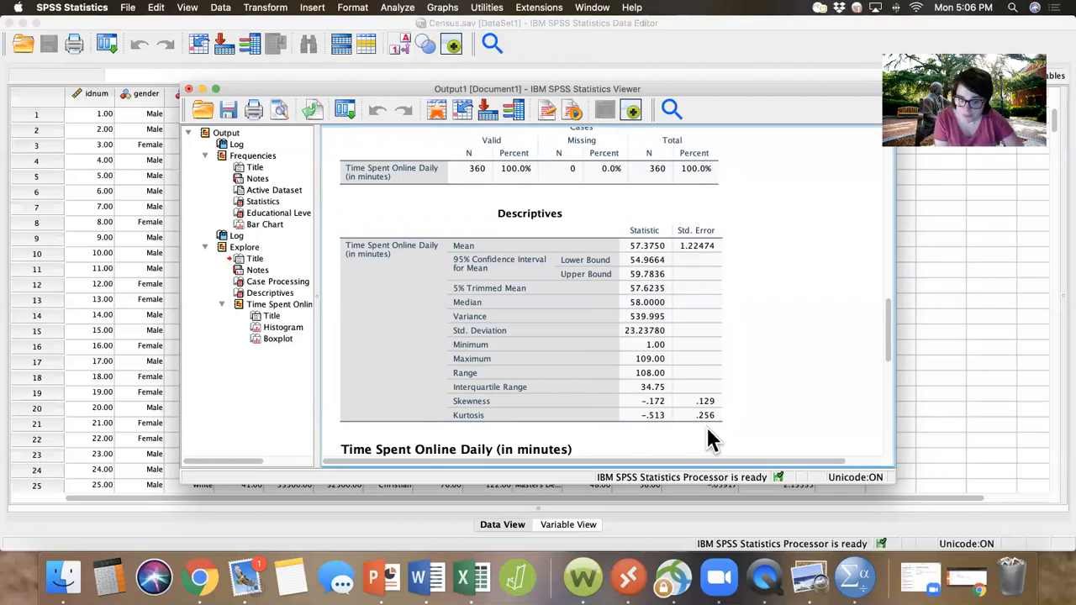
click(566, 402)
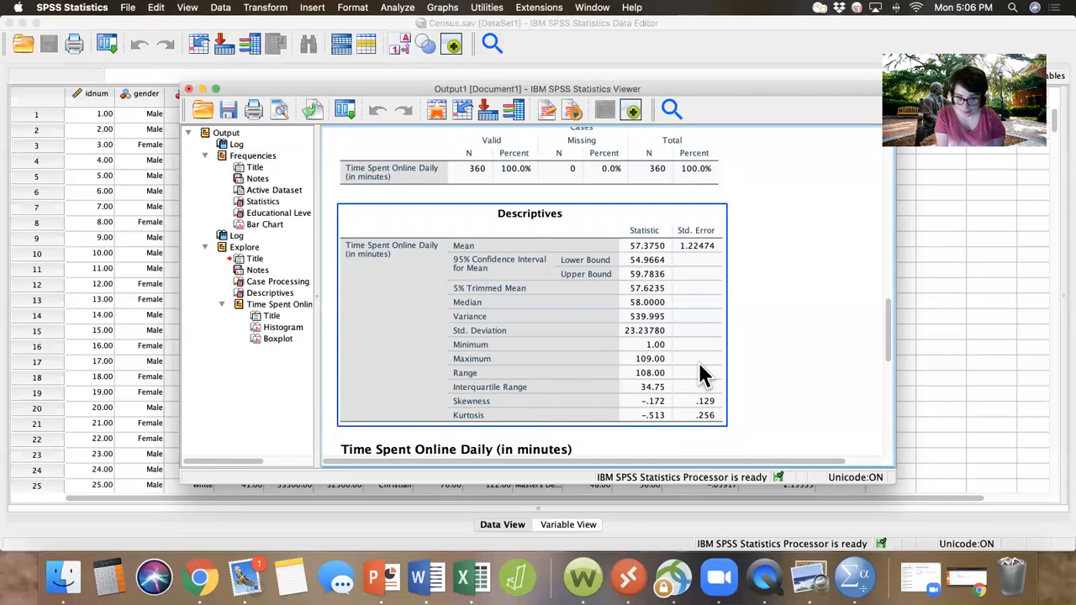
click(585, 433)
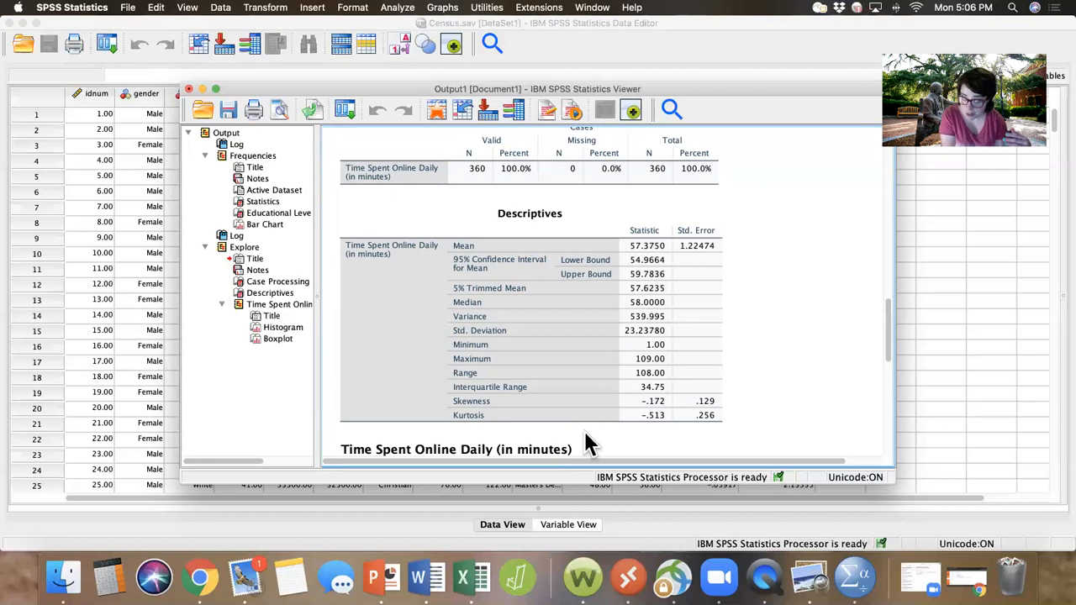
click(653, 403)
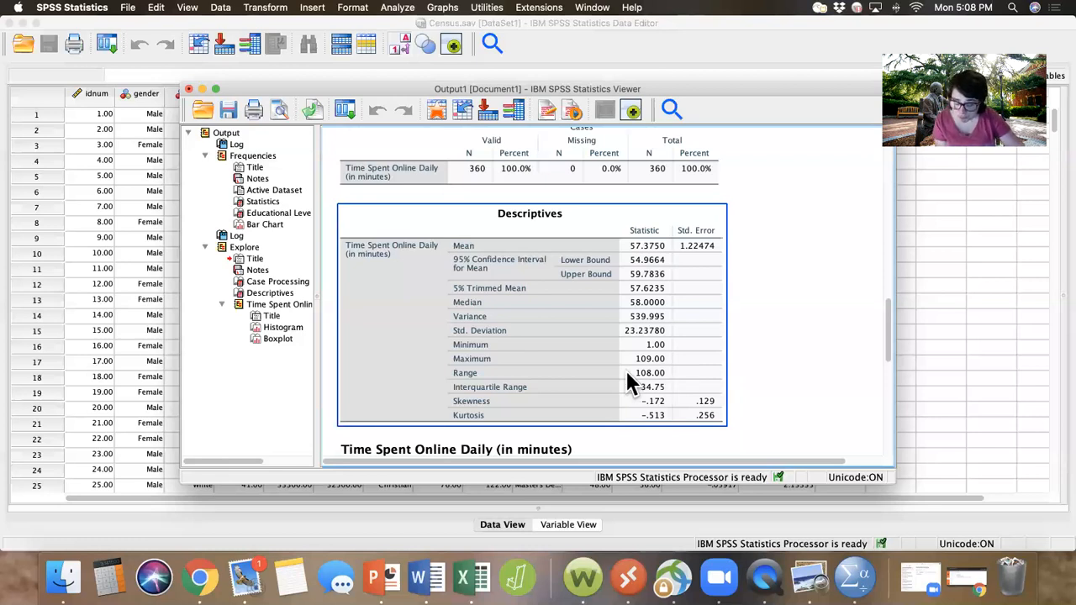
Step: Examine the histogram and boxplot of Time Spent Online Daily for the distribution's shape and spread
scroll(626, 370, down, 3)
scroll(625, 370, up, 3)
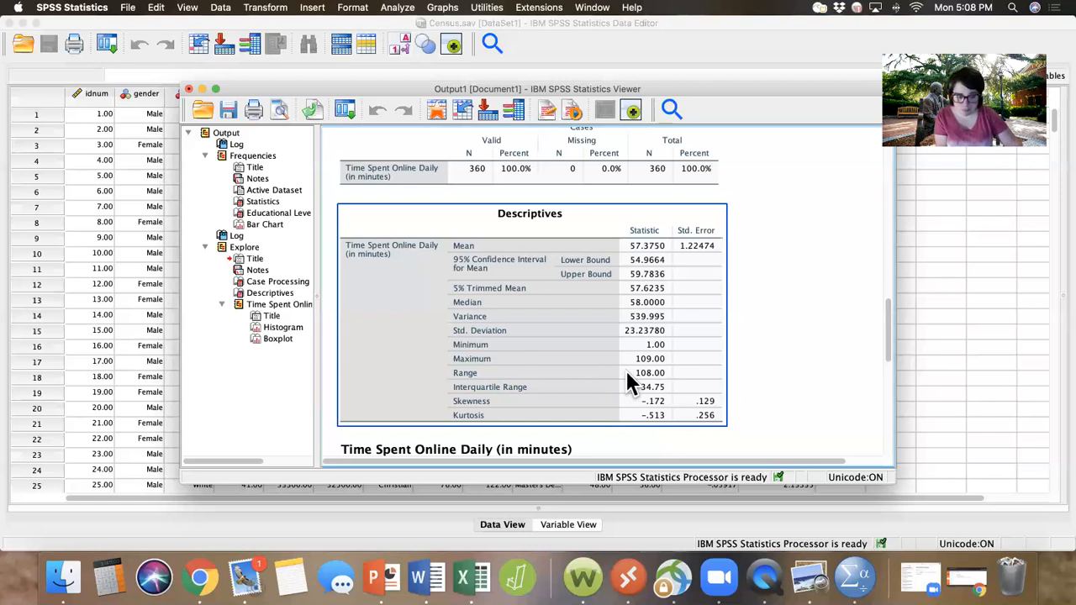
scroll(582, 402, down, 10)
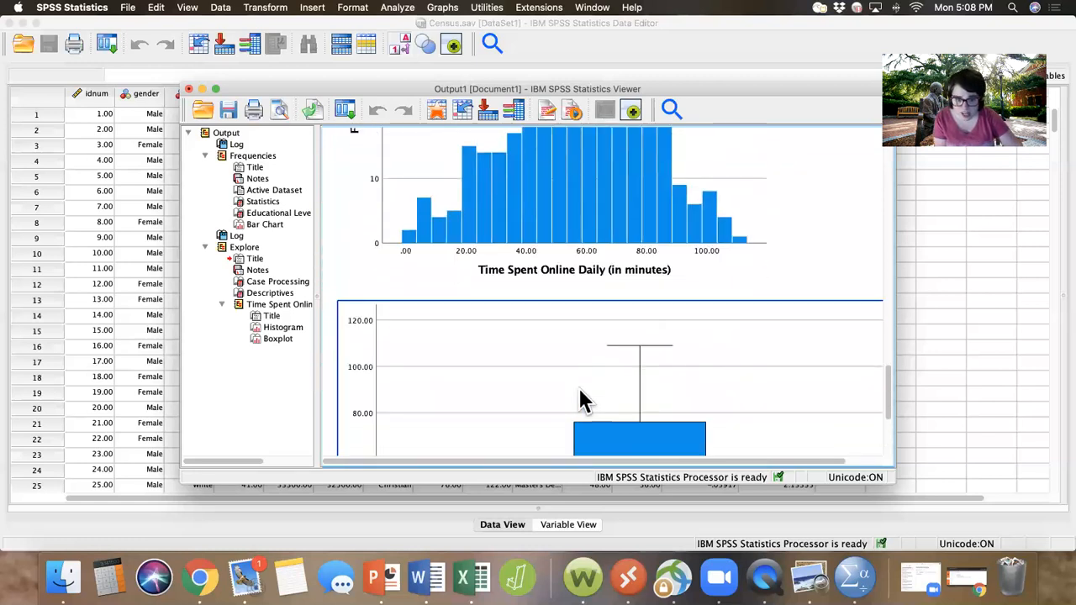
scroll(582, 402, up, 3)
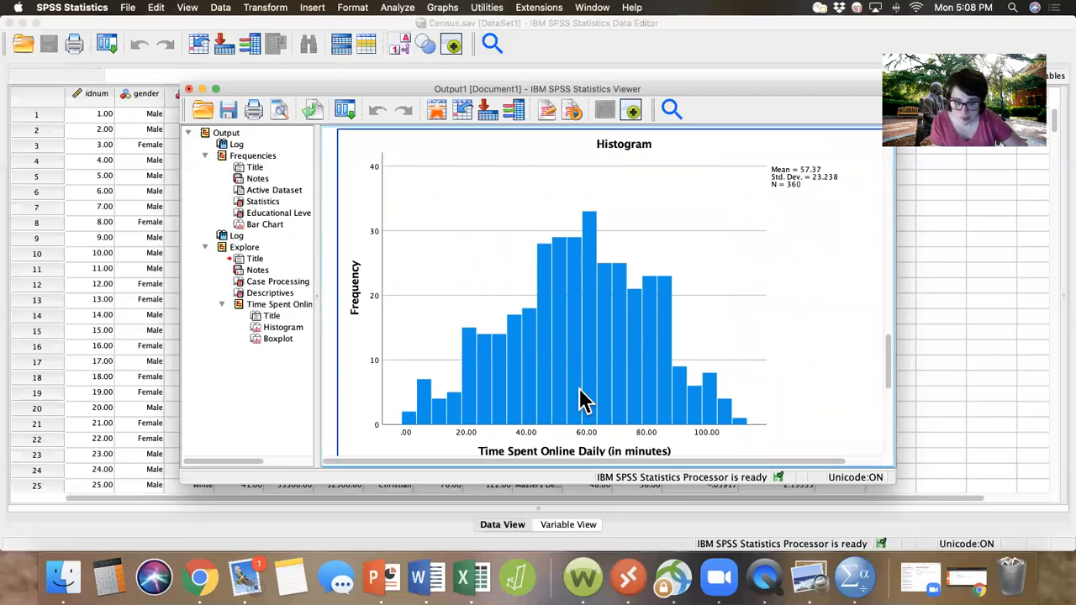
scroll(581, 402, down, 5)
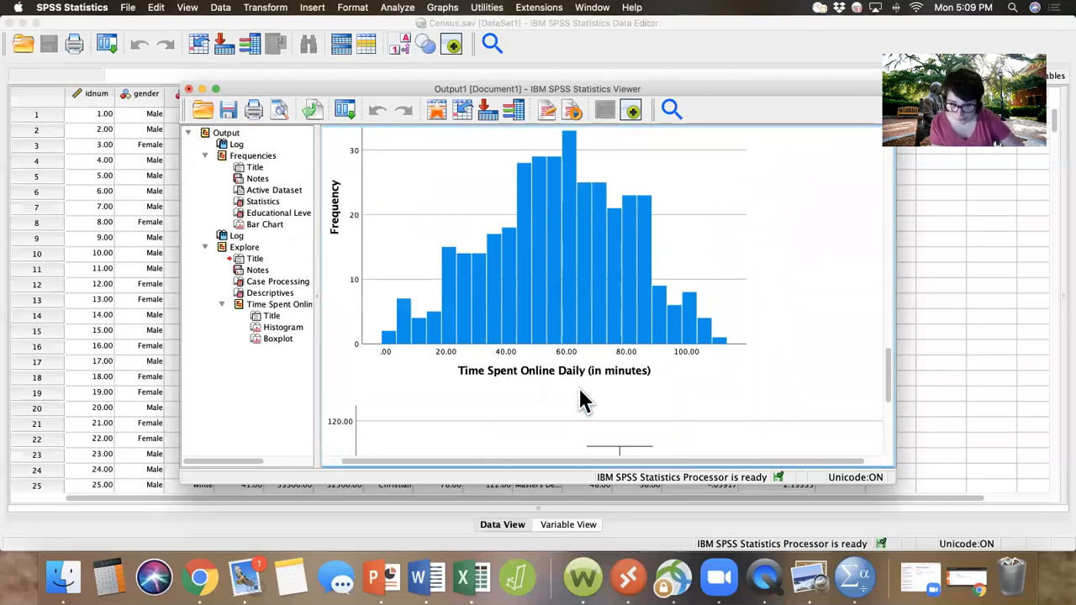
scroll(581, 402, down, 2)
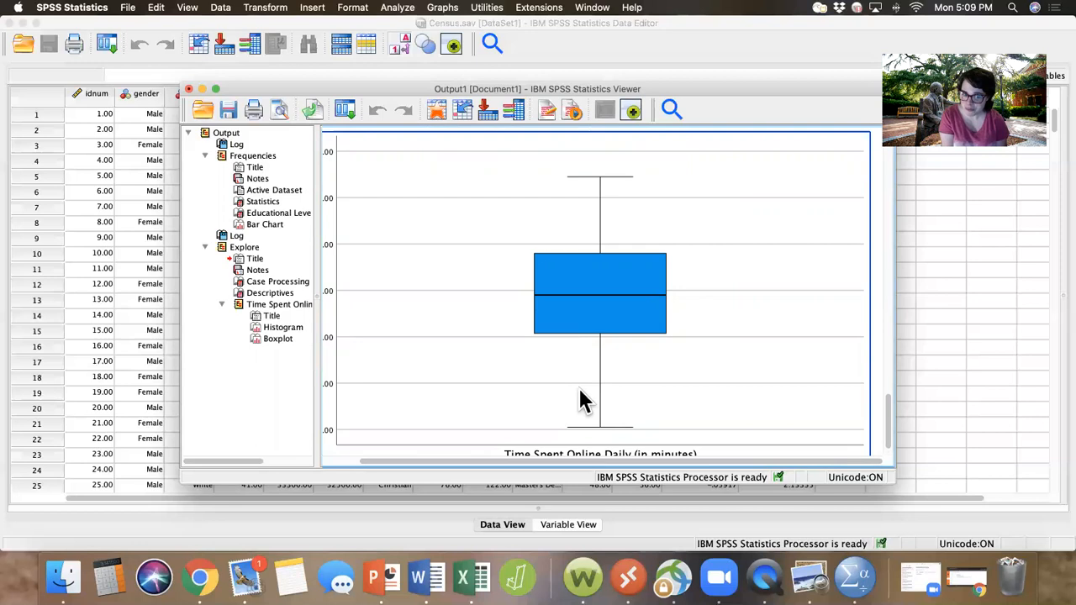
scroll(579, 389, up, 3)
scroll(579, 389, down, 5)
scroll(579, 389, up, 3)
scroll(586, 401, up, 1)
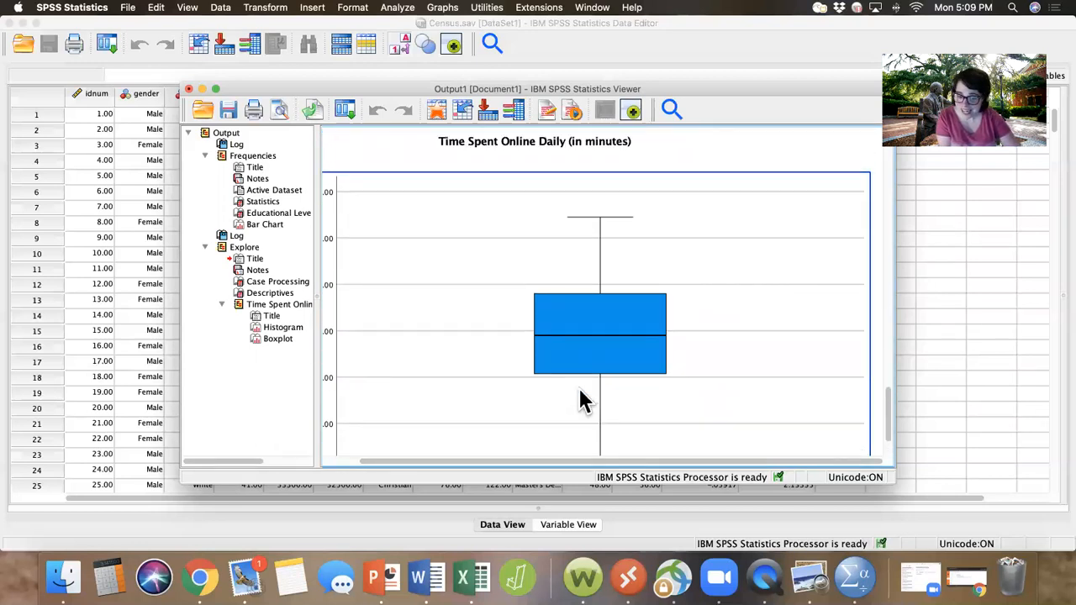
scroll(579, 389, down, 3)
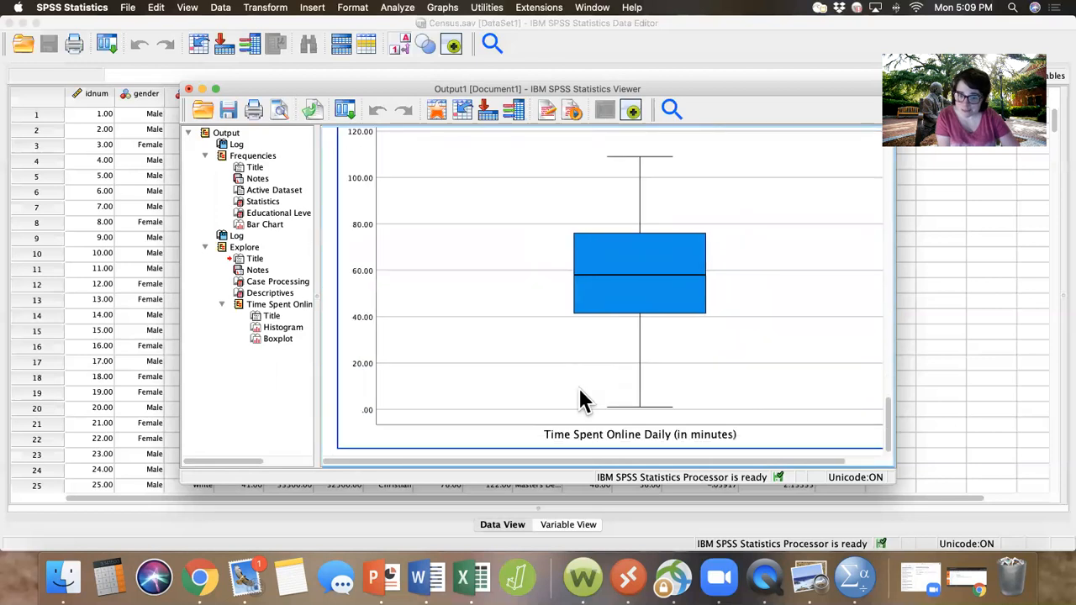
scroll(579, 389, up, 5)
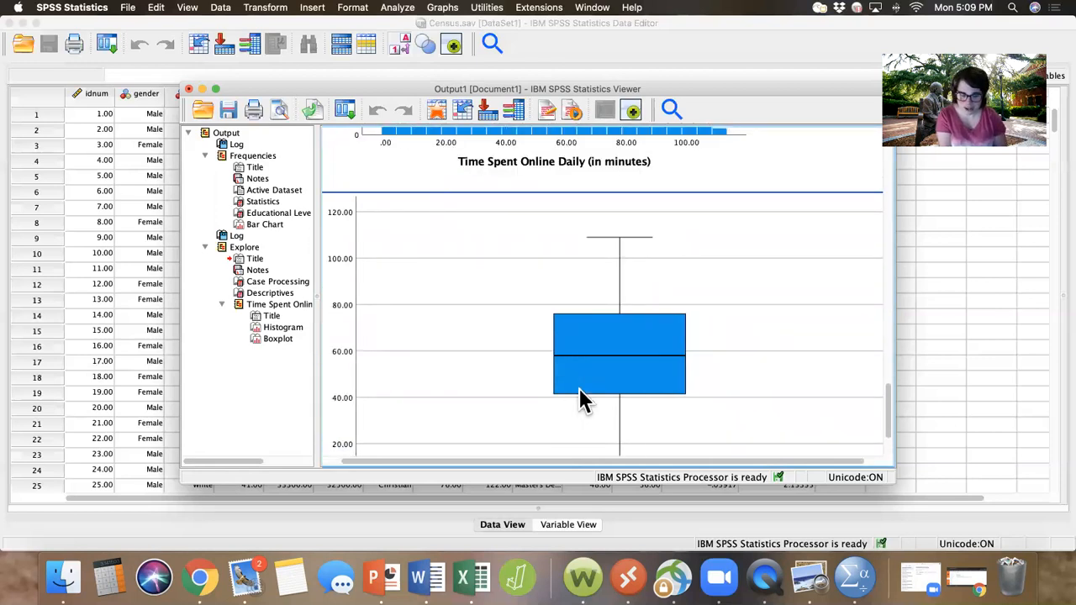
scroll(579, 388, down, 3)
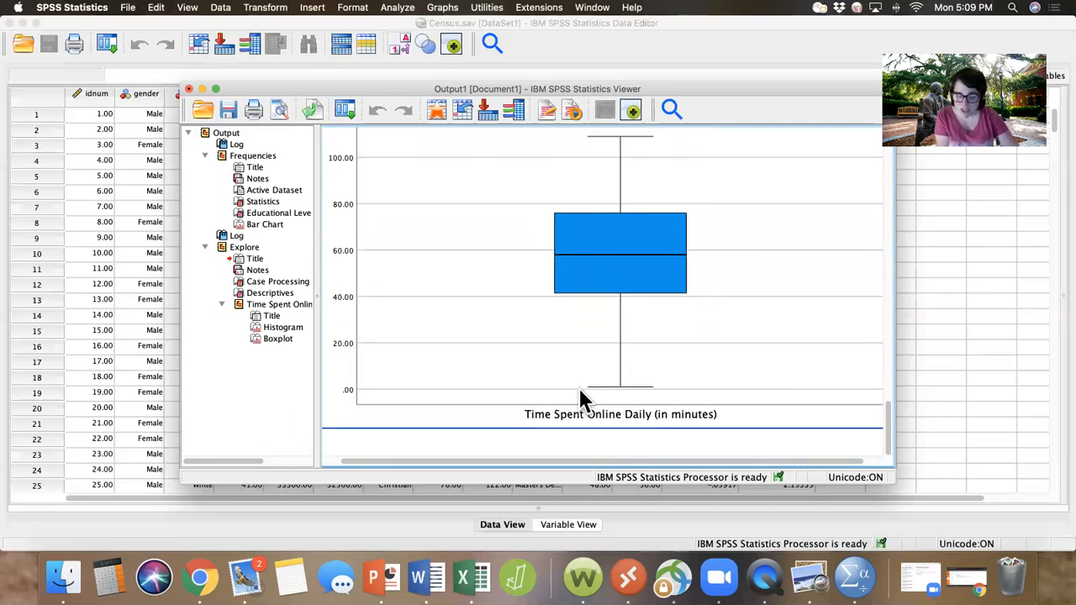